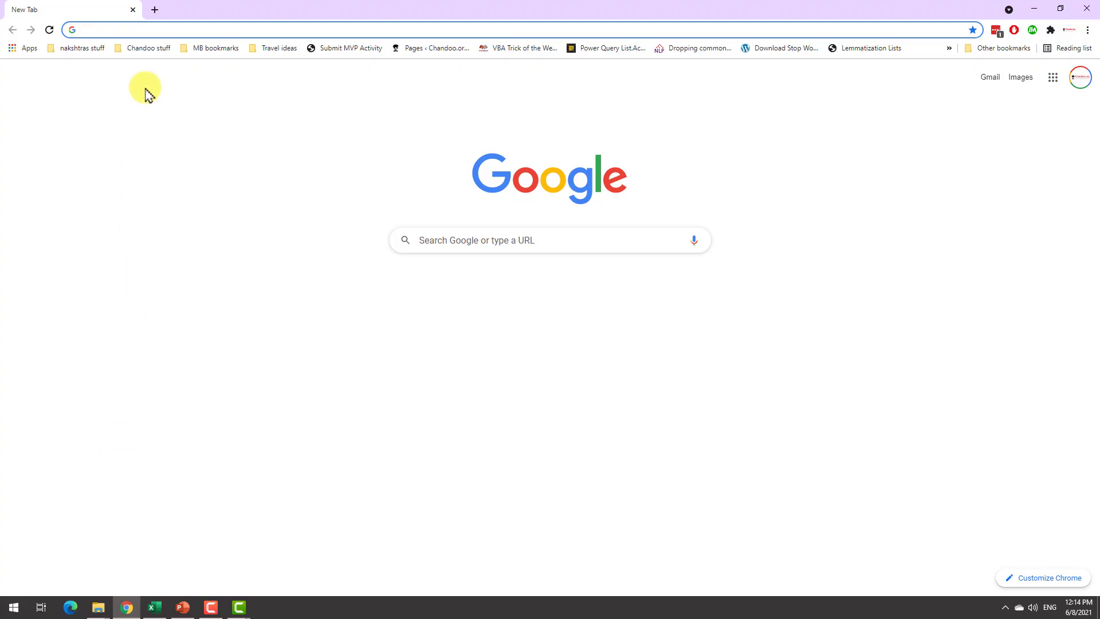
Go to forms.office.com in Chrome
text(forms.office.com)
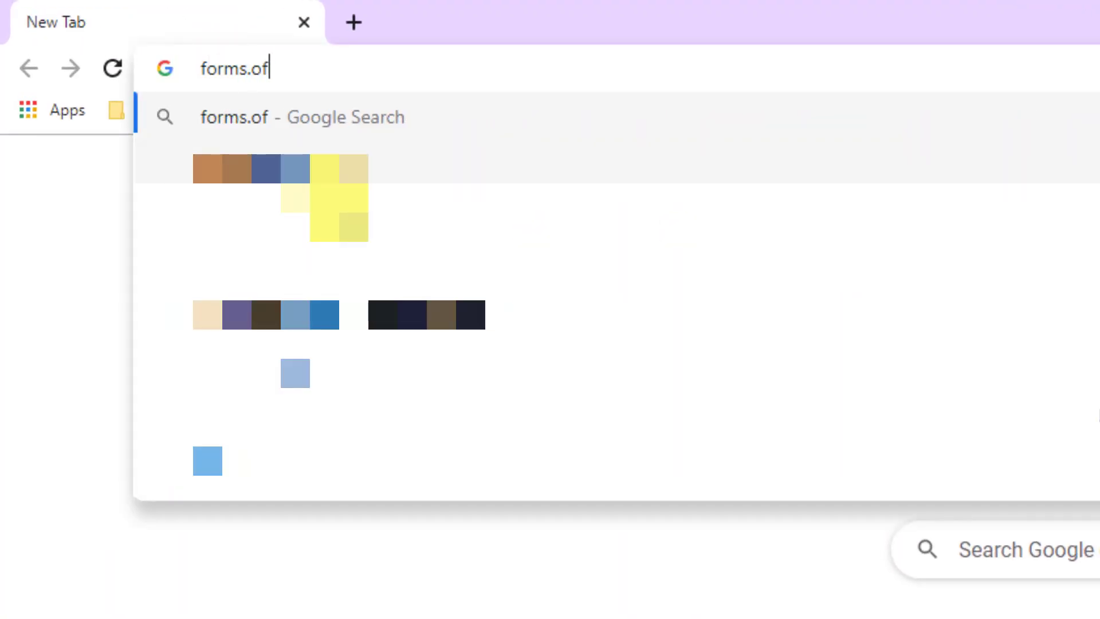
key(Delete)
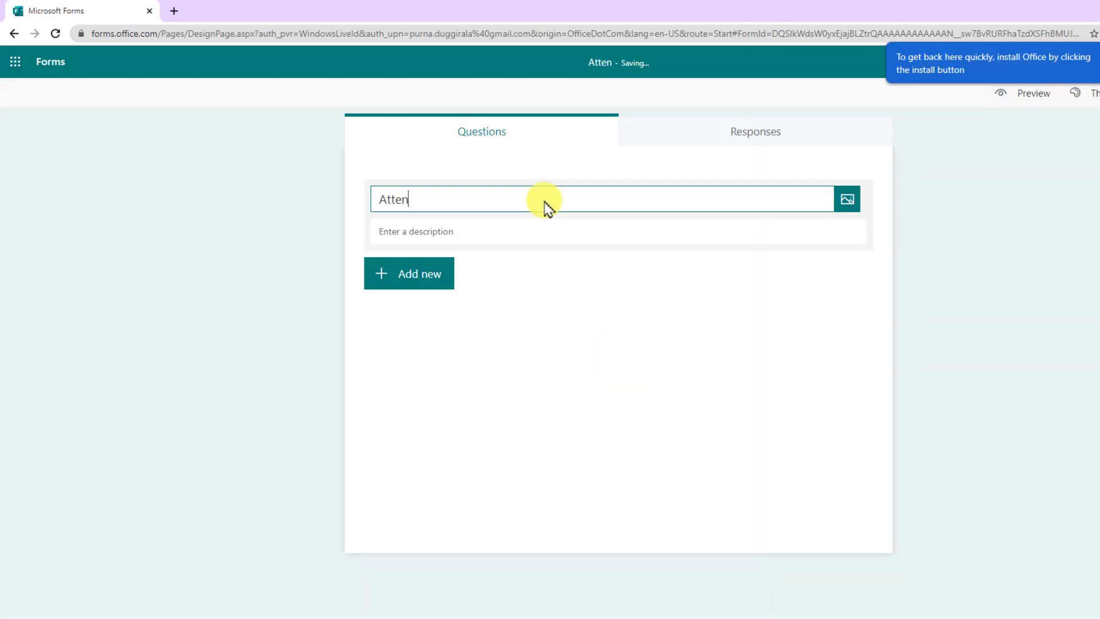
Title the form 'Attendance Form', describe it as 'Maths Class - Grade 8 - Discovery School', and add a question
click(535, 235)
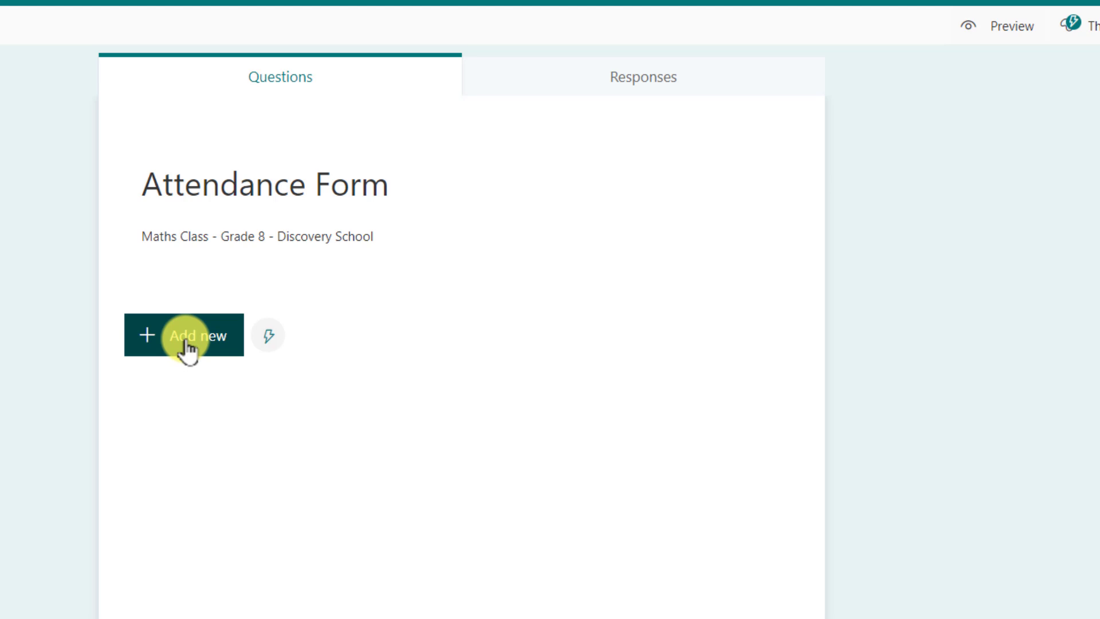
click(186, 344)
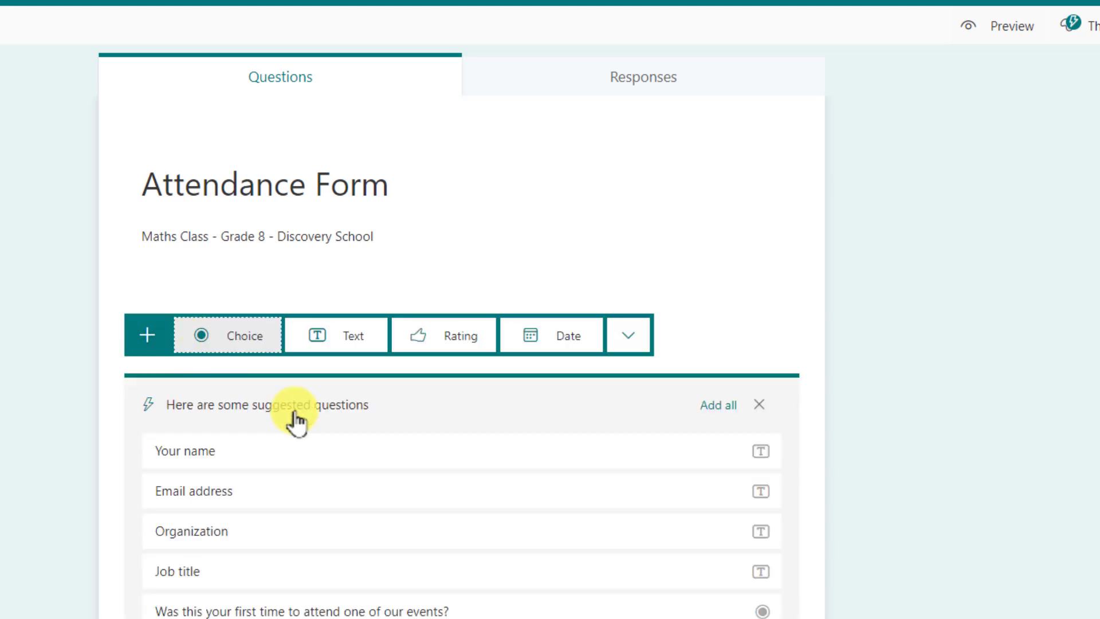
Add the suggested 'Your name' and 'Email address' questions to the form
click(326, 434)
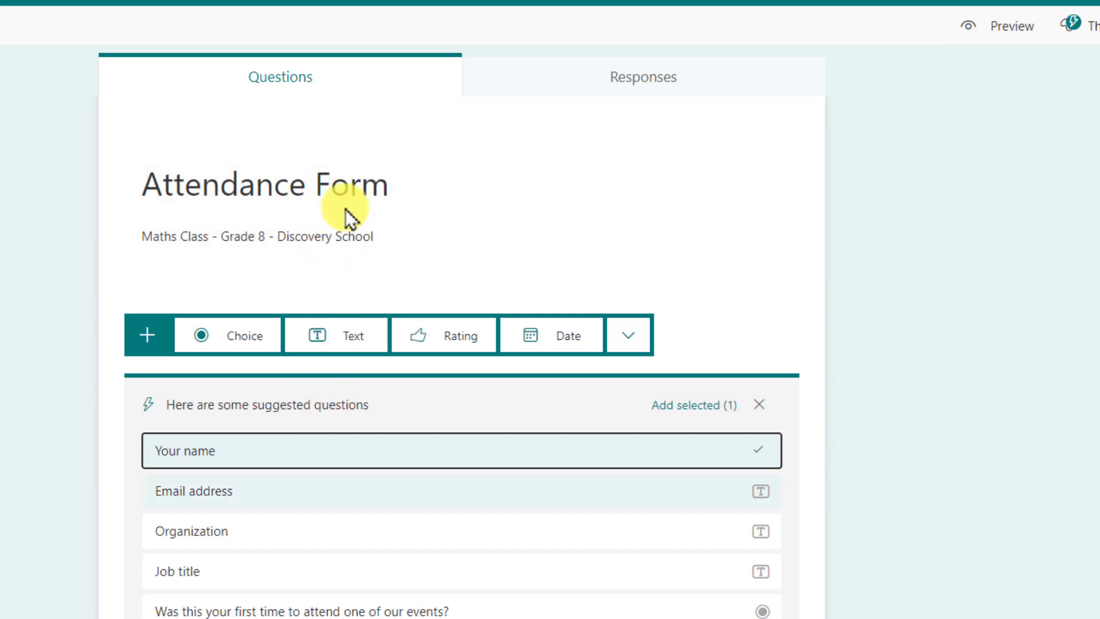
click(645, 491)
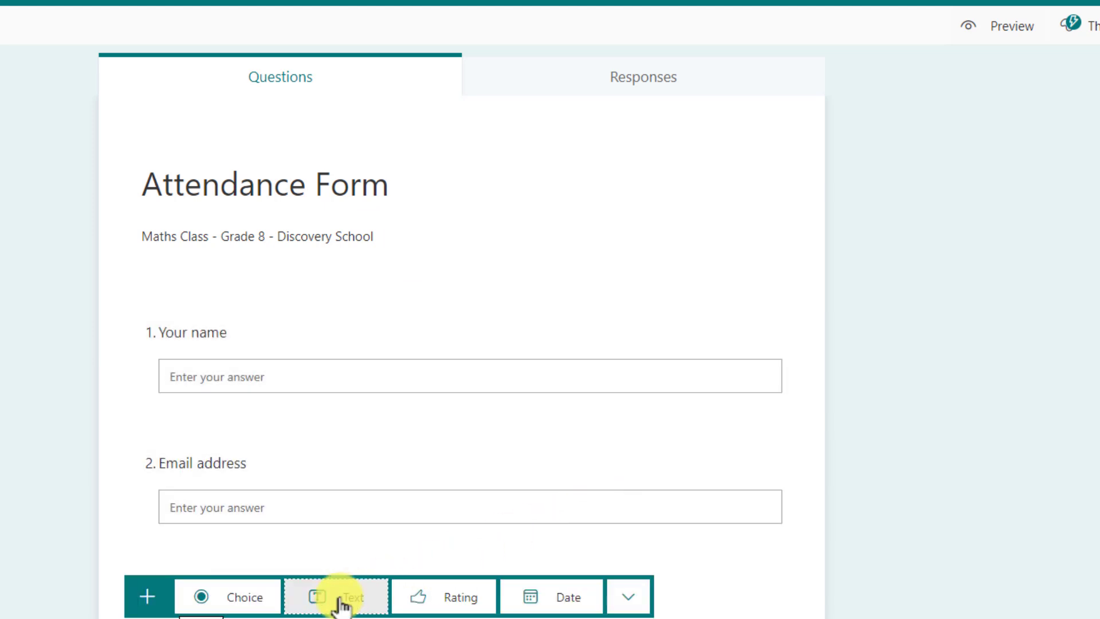
Add a required text question 'ID Number' and move it above Email address
click(340, 604)
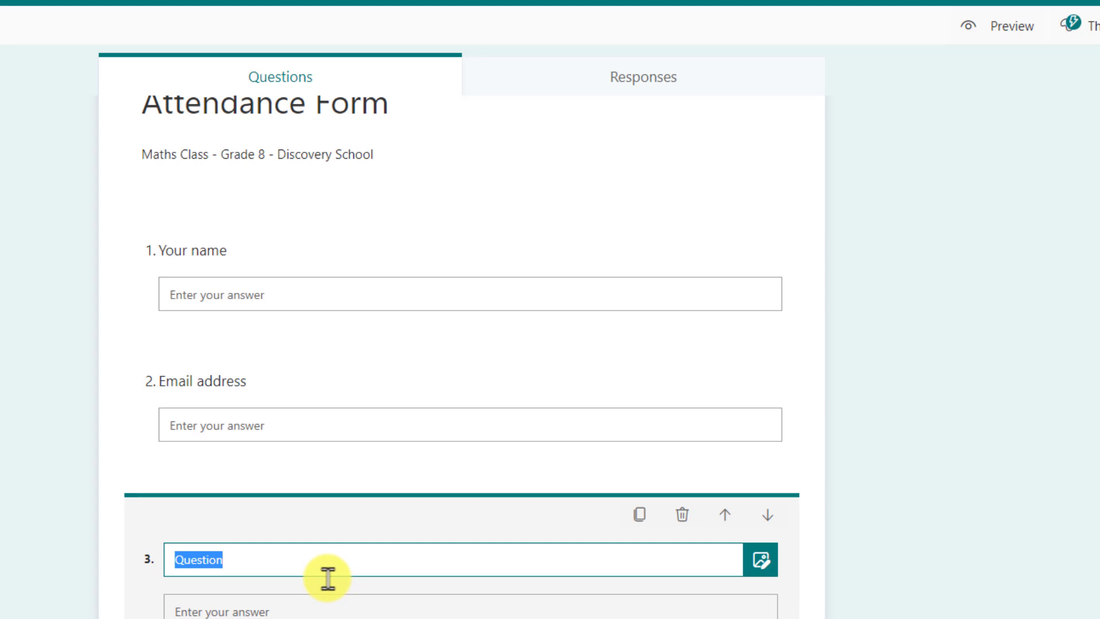
text(ID Nu)
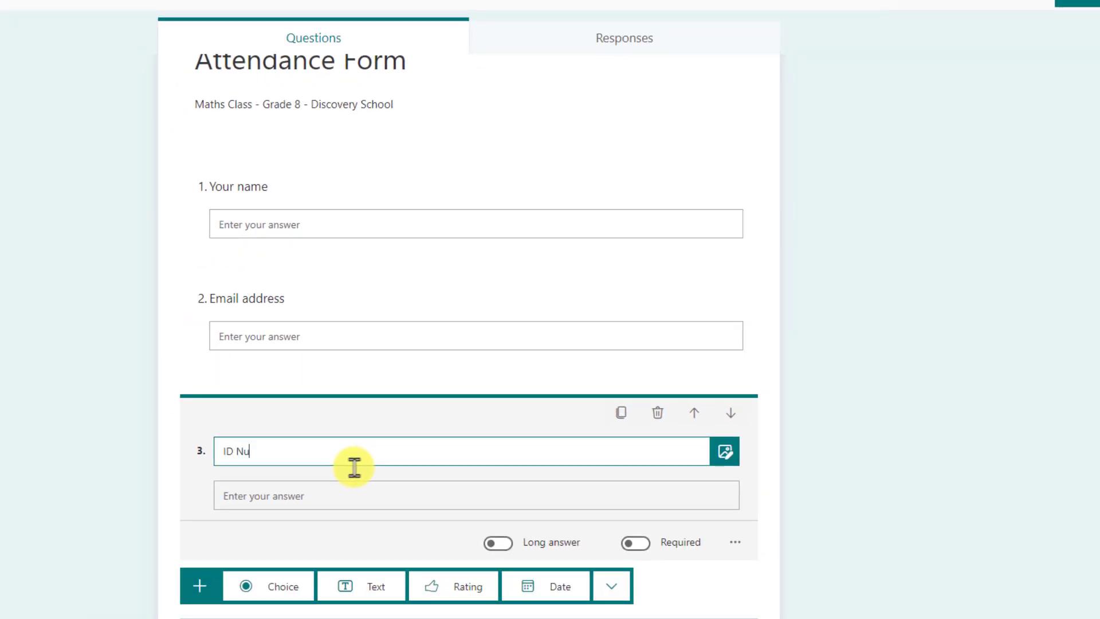
text(mber)
key(Tab)
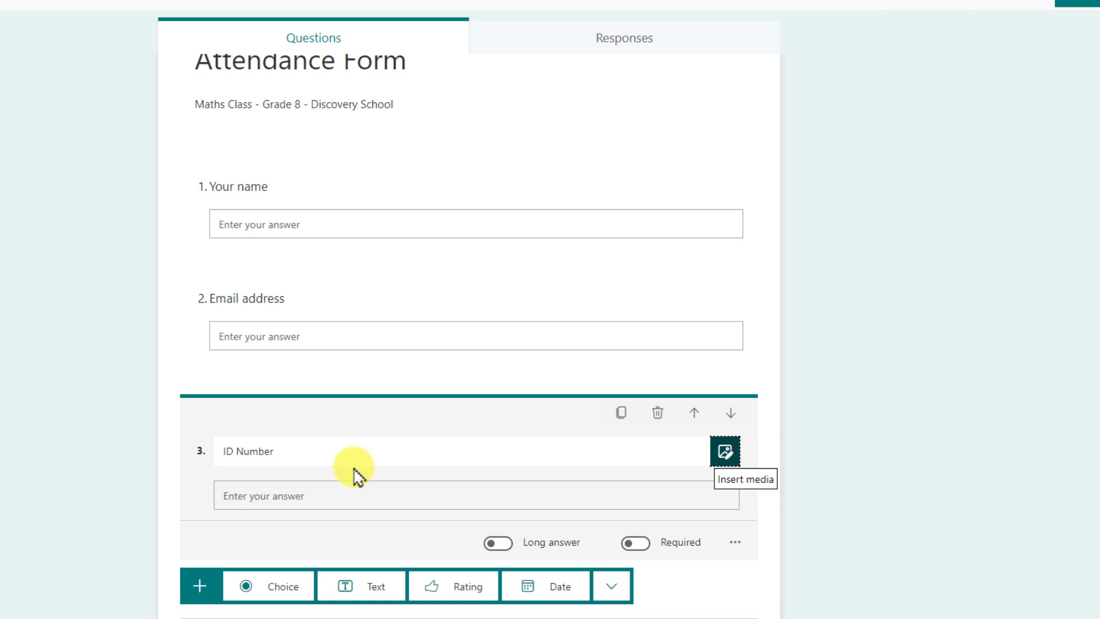
click(636, 543)
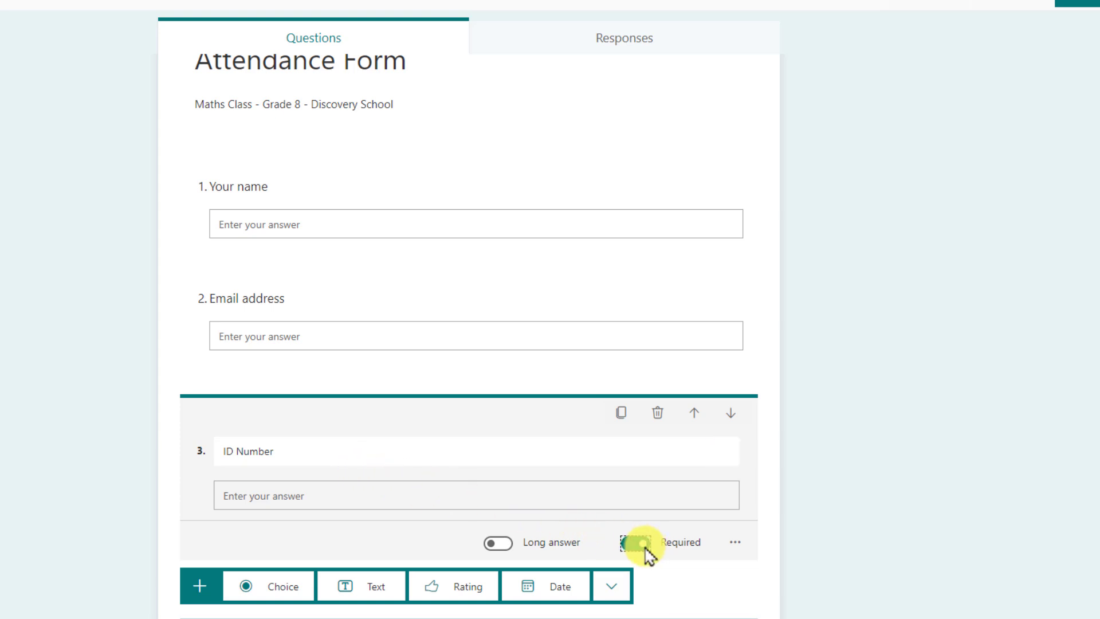
click(694, 413)
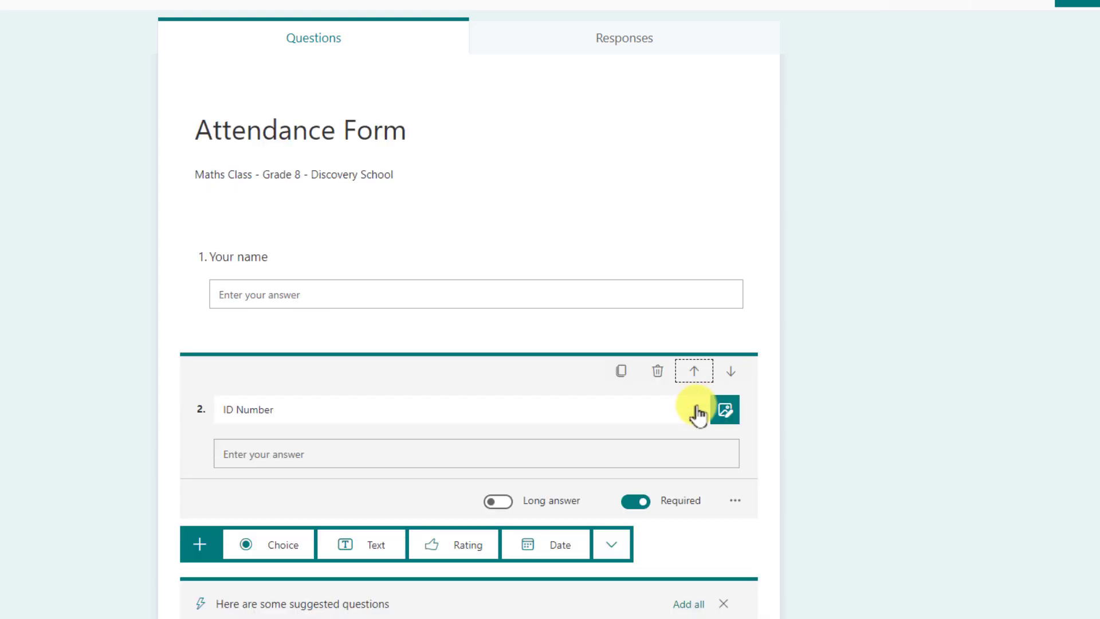
click(801, 395)
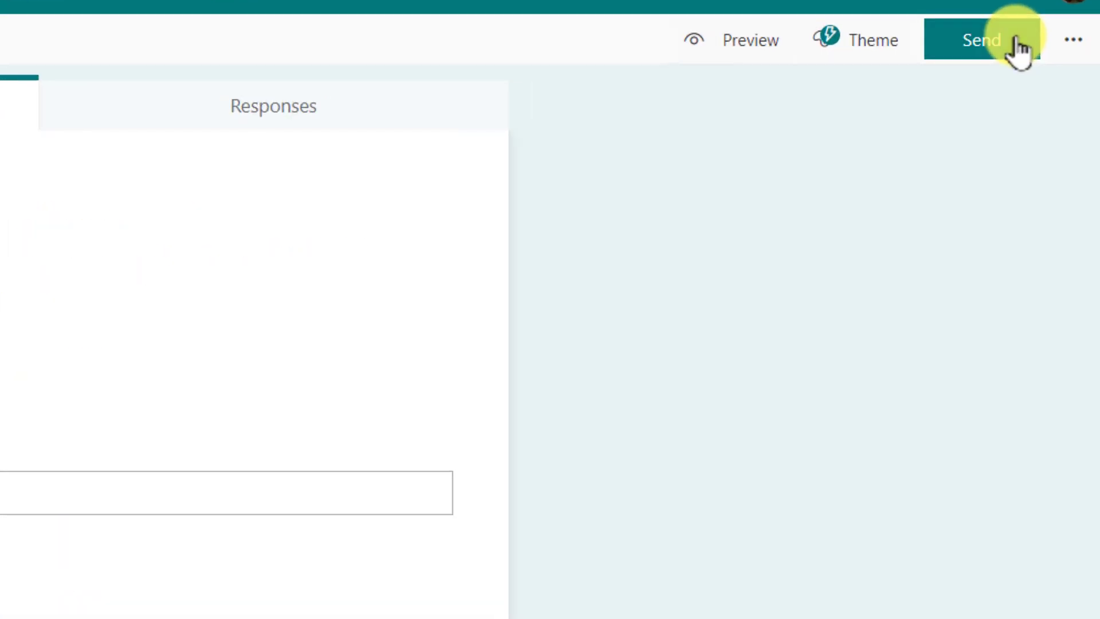
Shorten the form's sharing link, select it, and display the form's QR code
click(1018, 39)
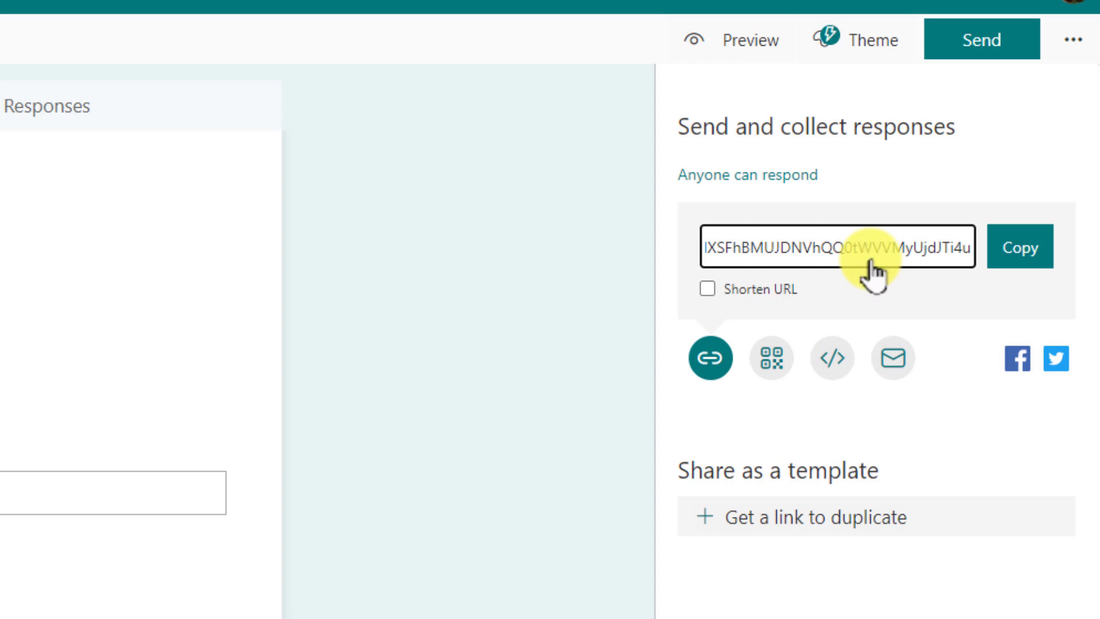
click(735, 293)
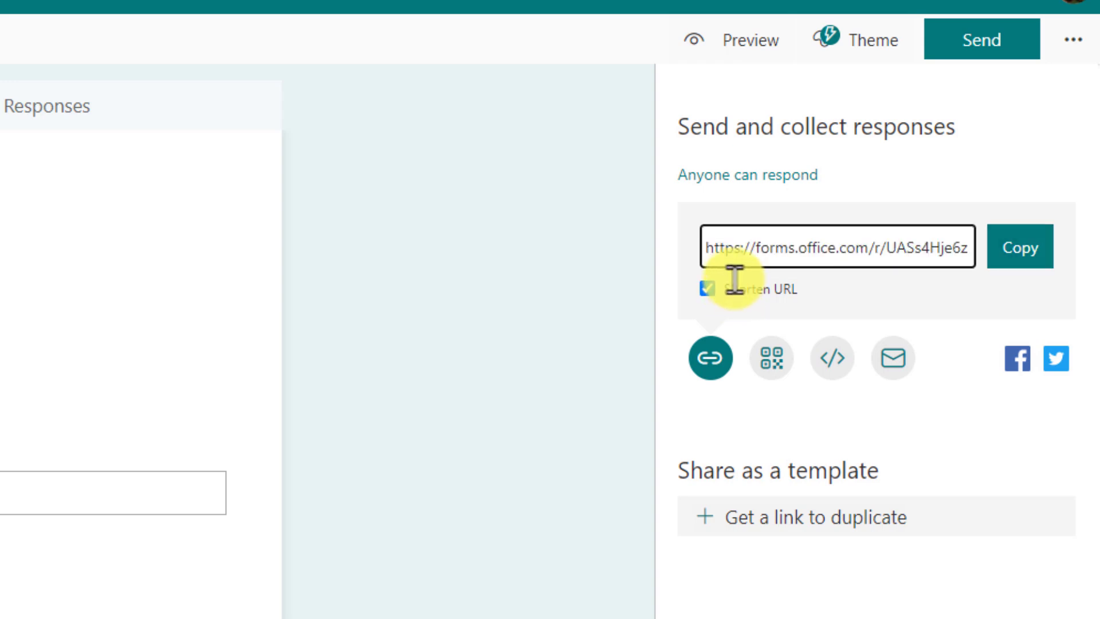
mouse_move(725, 247)
mouse_down()
mouse_move(986, 264)
mouse_move(740, 252)
mouse_up()
click(741, 252)
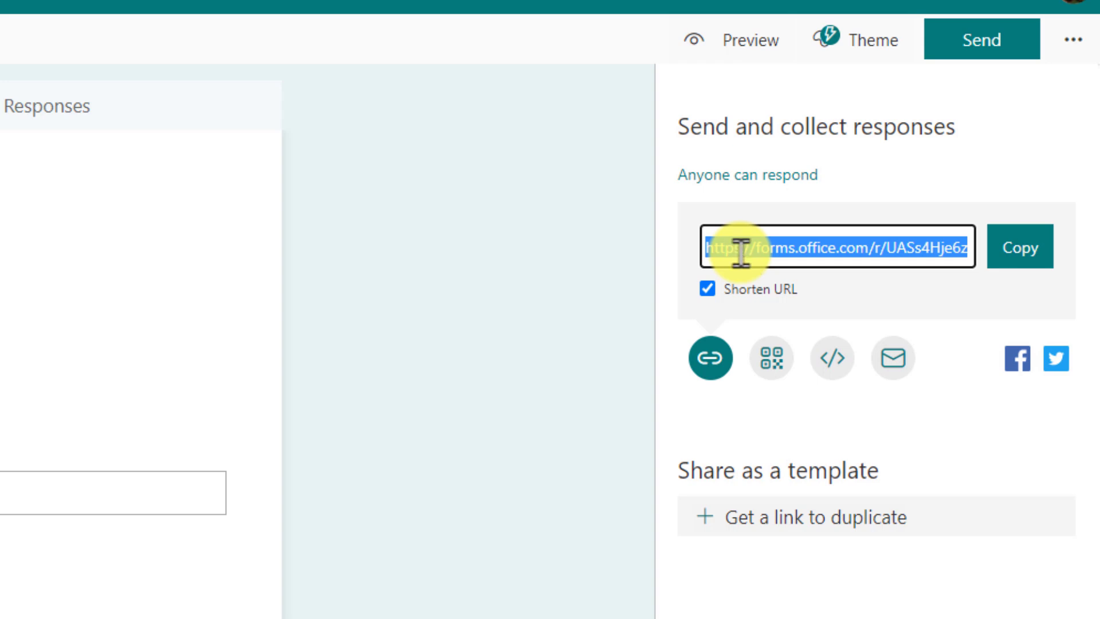
click(771, 375)
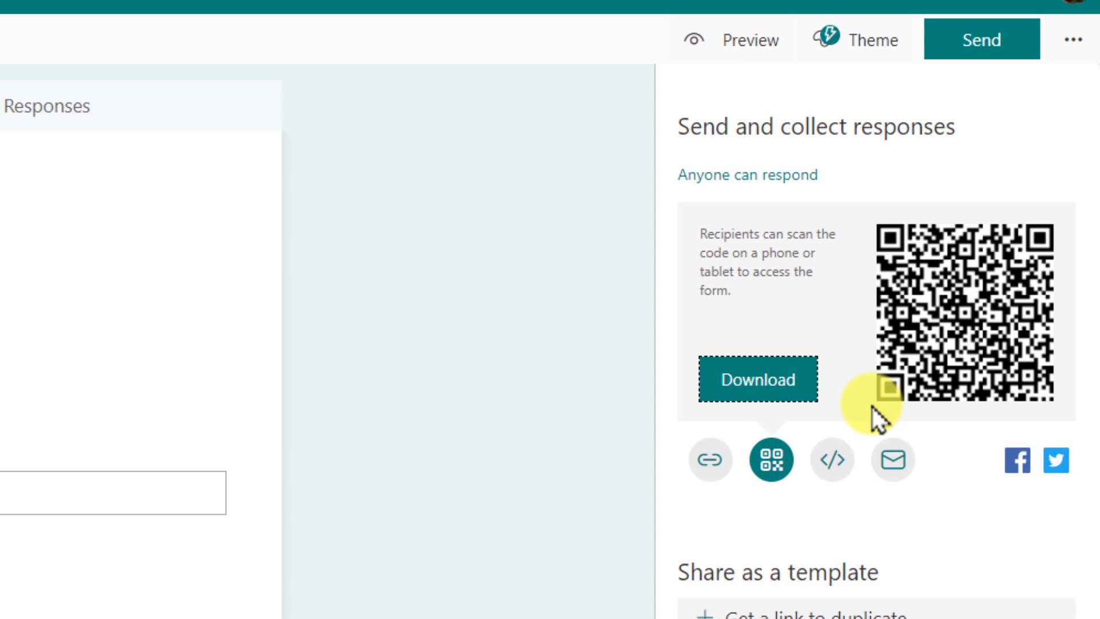
Download the QR code image, then go back to the short link and select it
click(802, 396)
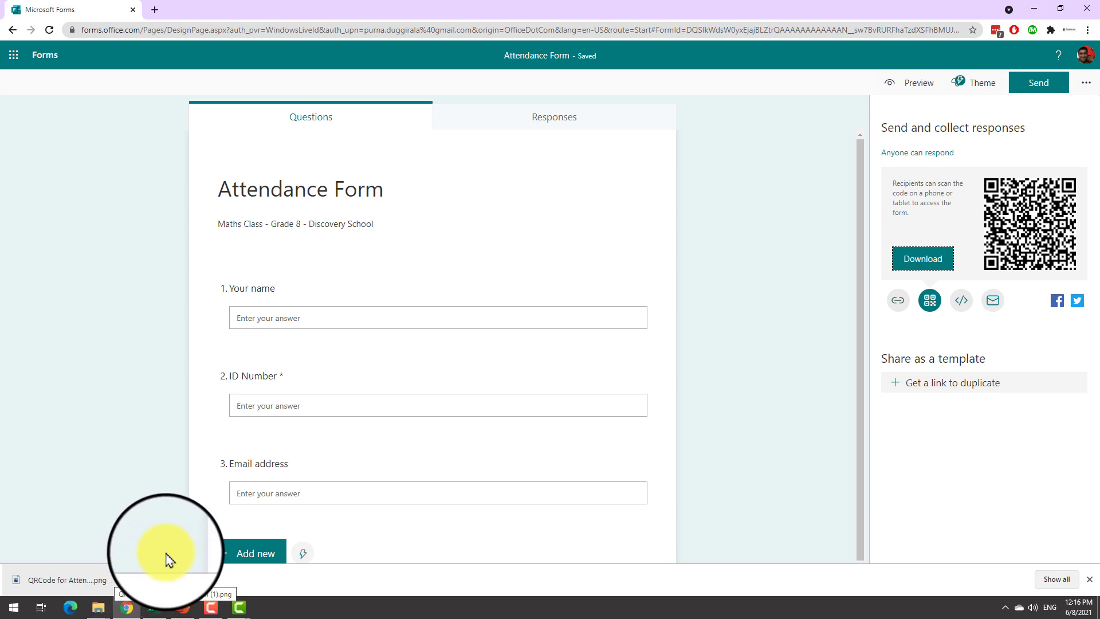
click(898, 300)
click(941, 191)
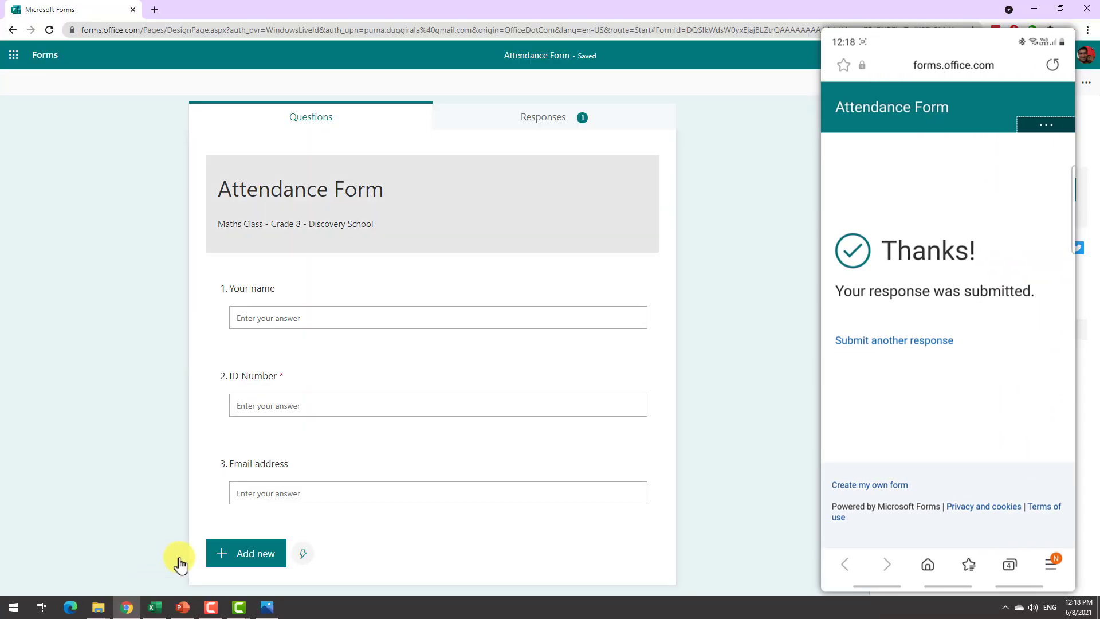
View the Responses summary showing the single test response
click(577, 122)
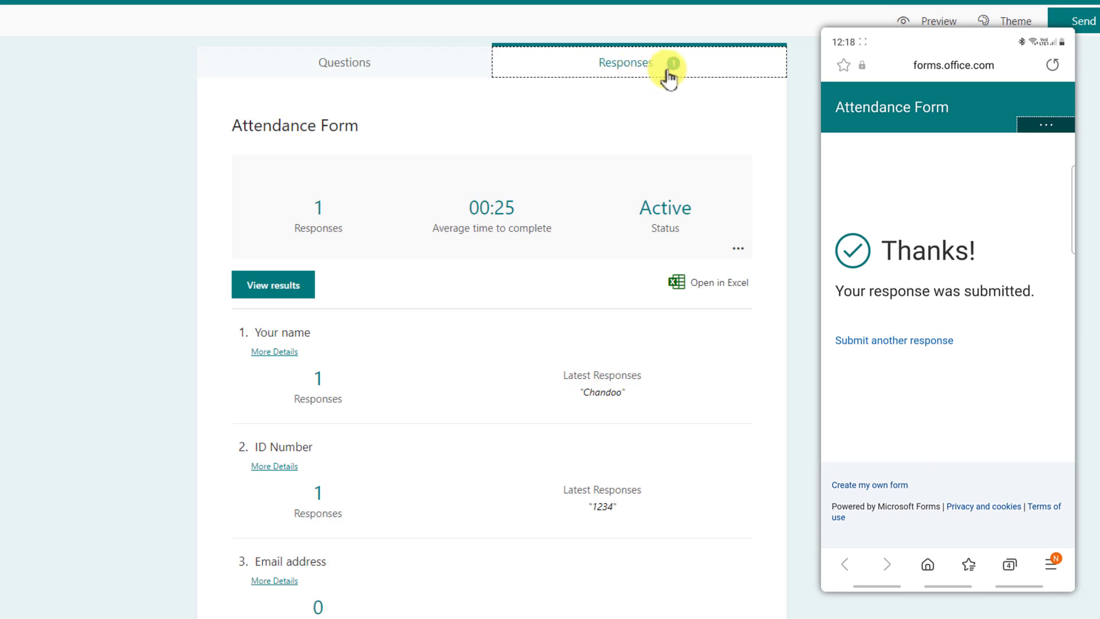
Open the responses in Excel and inspect the ID, Start time and Completion time cells
click(721, 292)
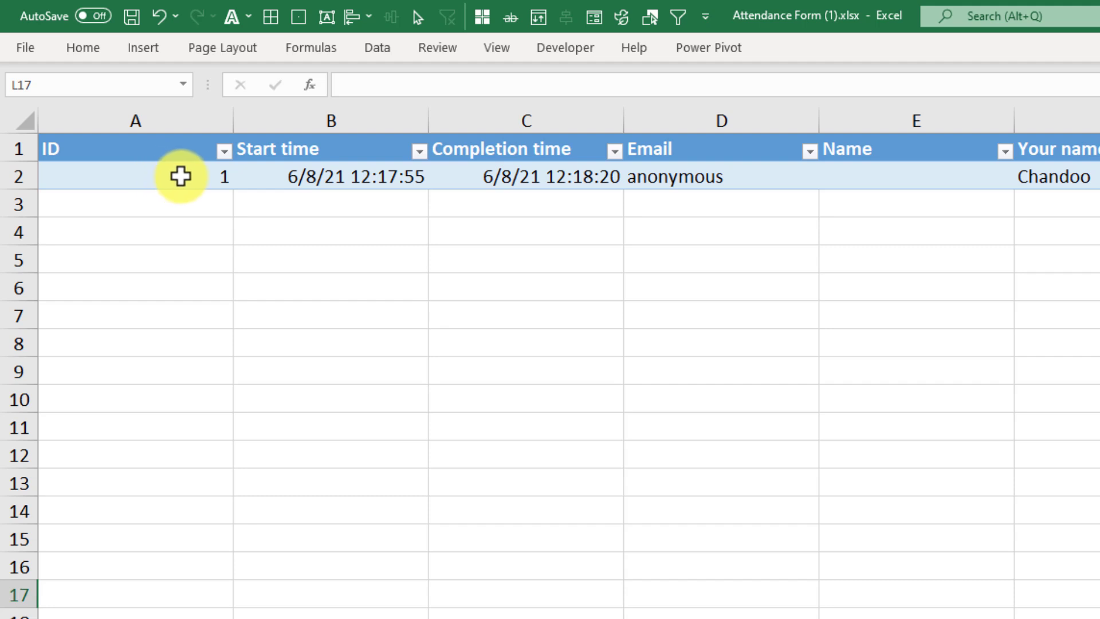
click(179, 177)
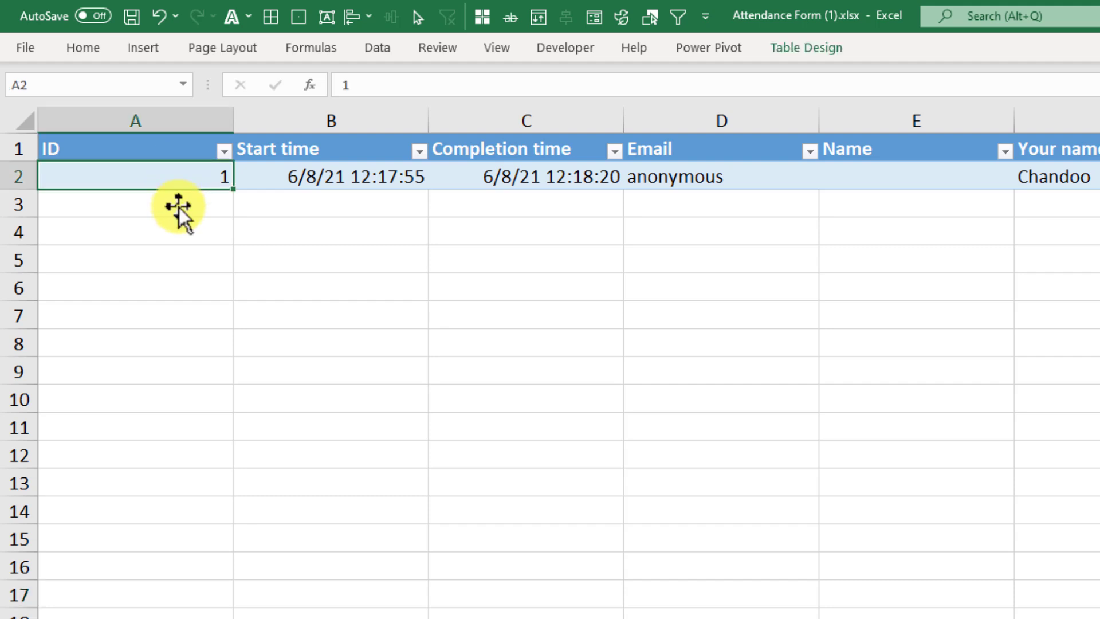
click(326, 174)
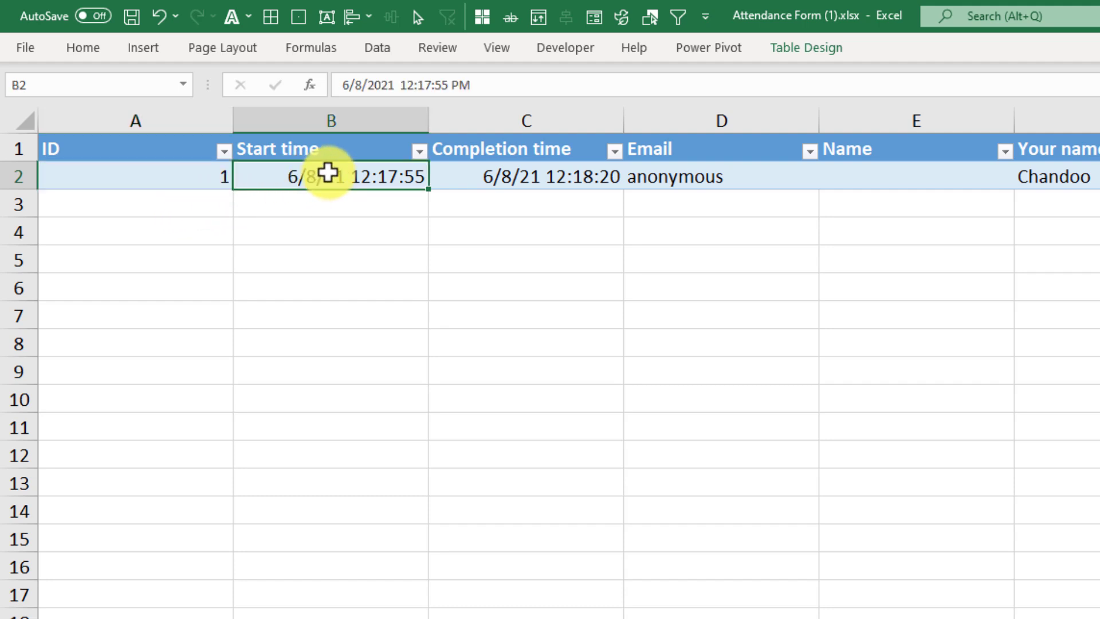
click(528, 171)
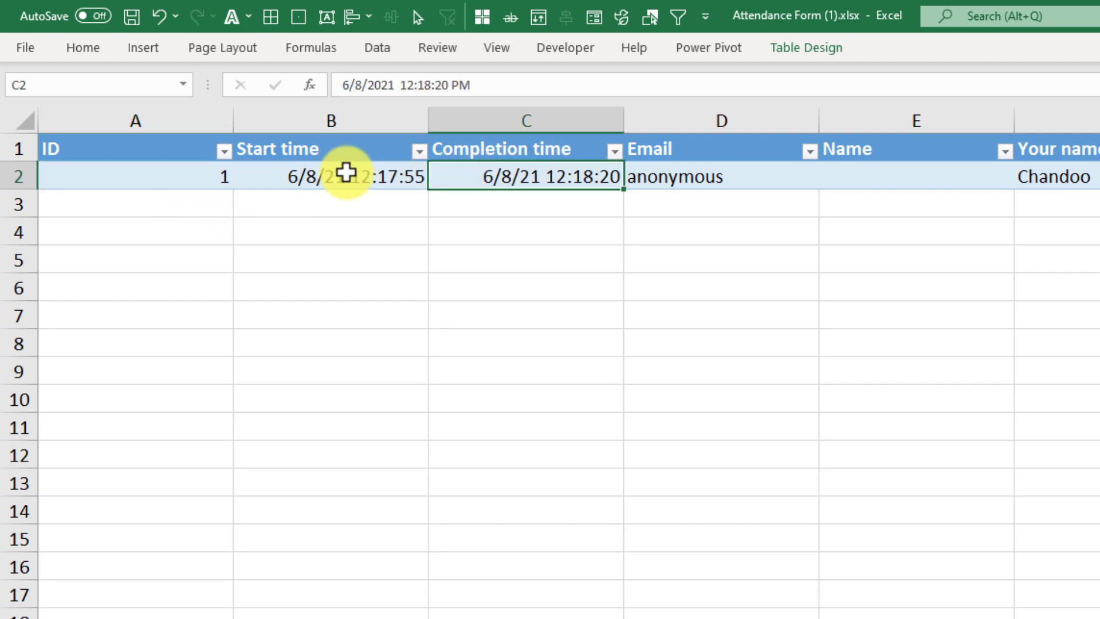
click(370, 166)
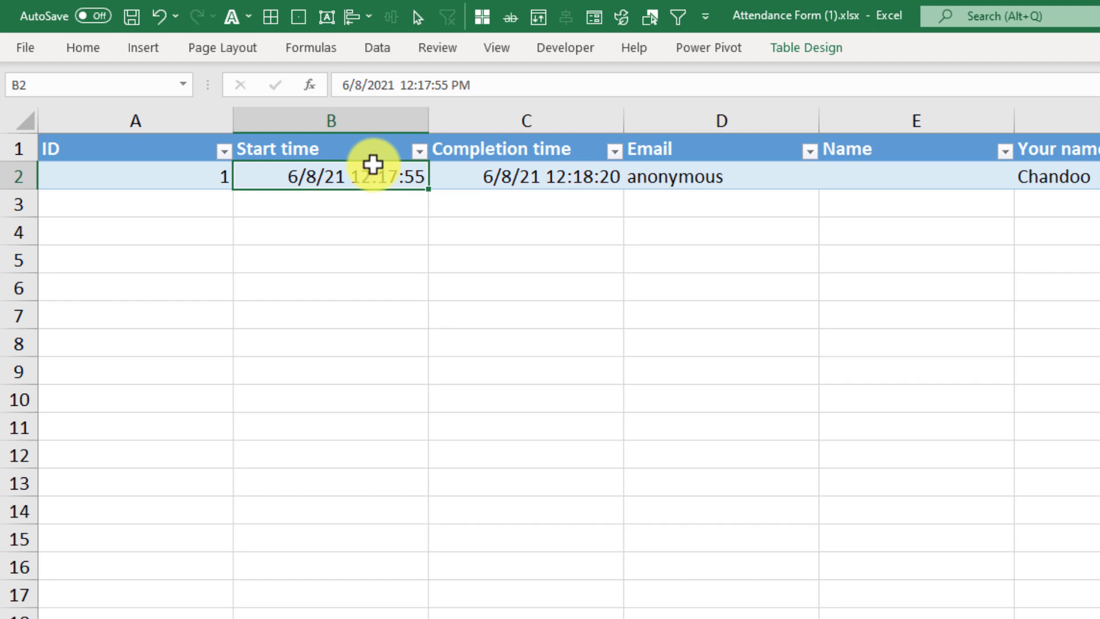
Switch to attendance tracker.xlsx, scroll its Data sheet, peek at Attendance Report, and return to Data
key(alt+Tab)
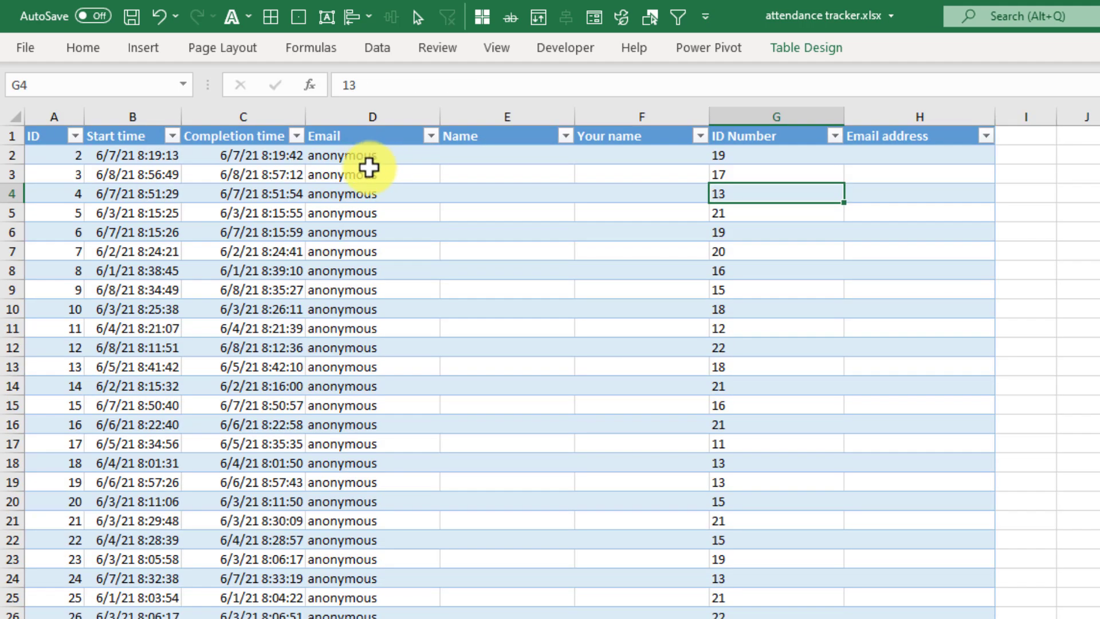
scroll(158, 318, down, 20)
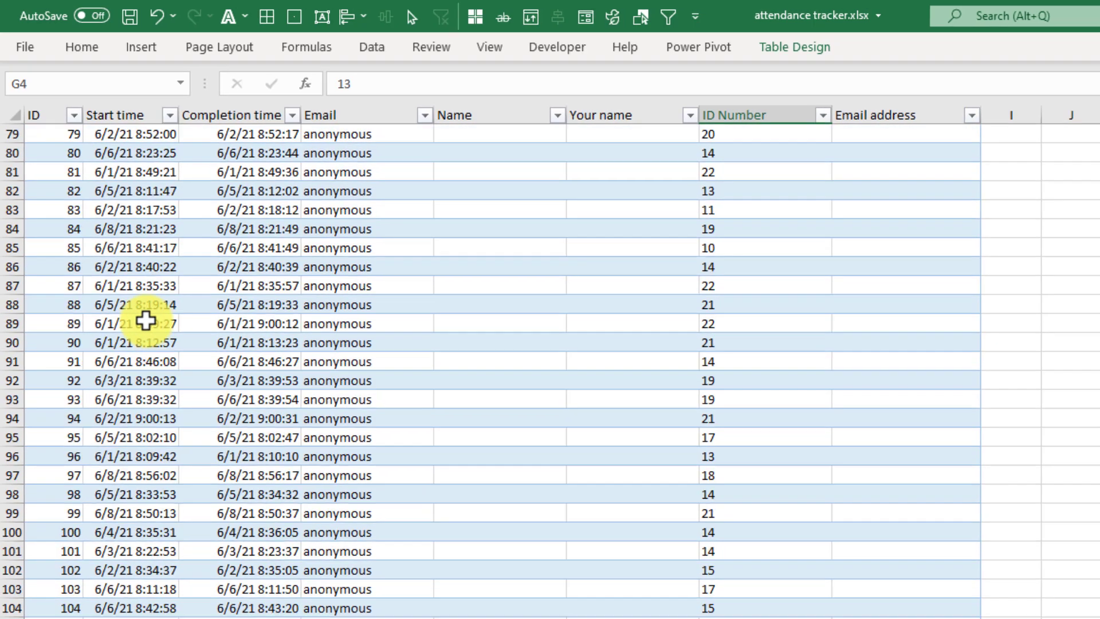
scroll(87, 194, up, 19)
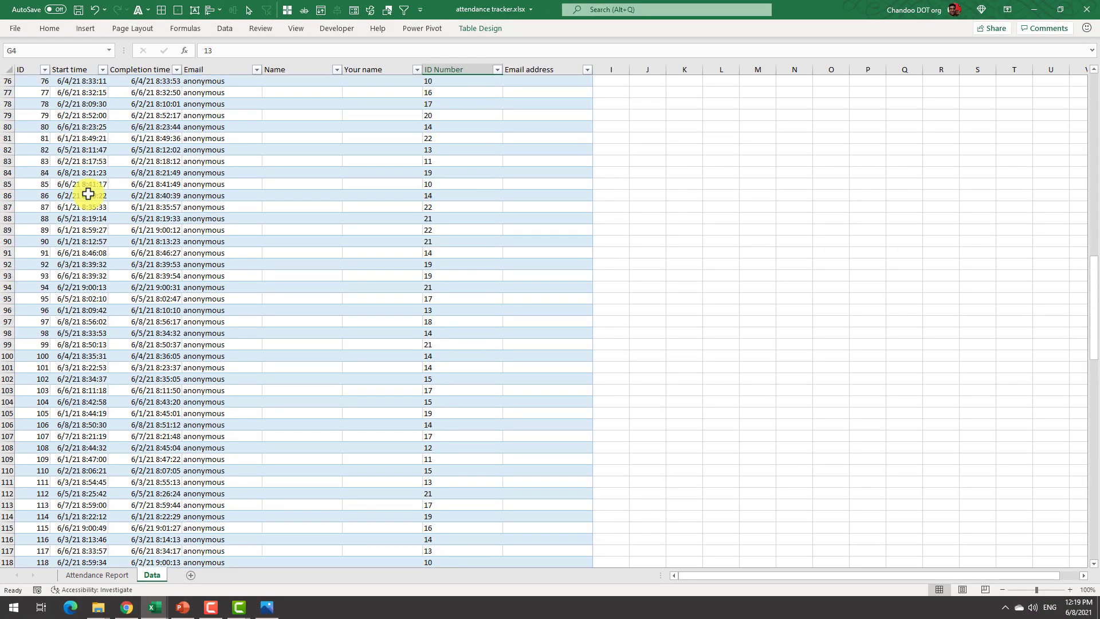
scroll(93, 105, up, 16)
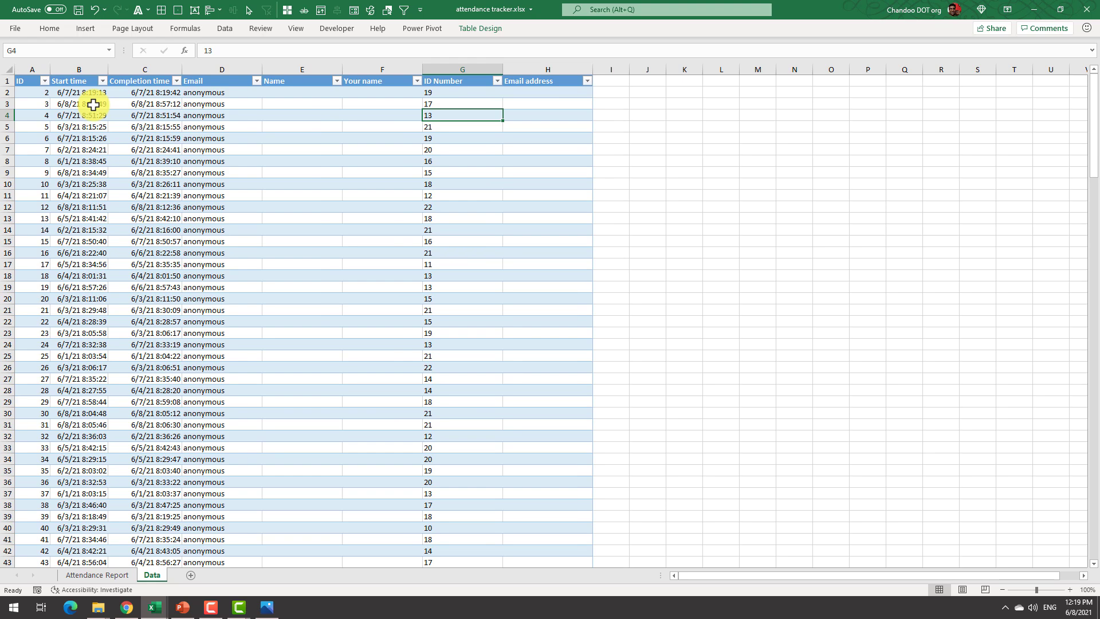
click(96, 576)
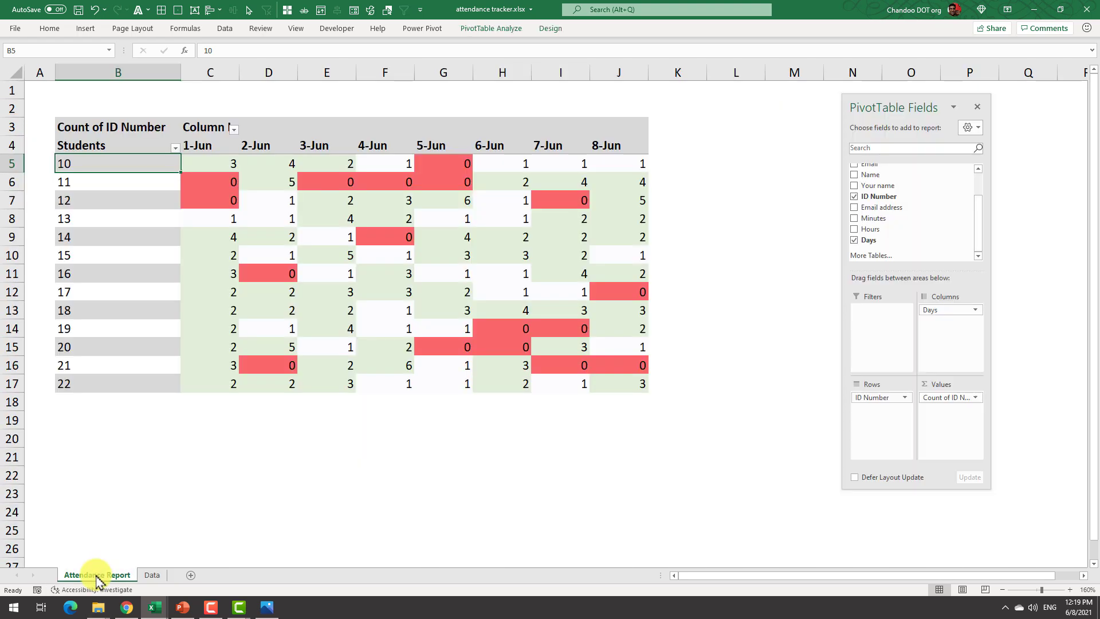
click(152, 575)
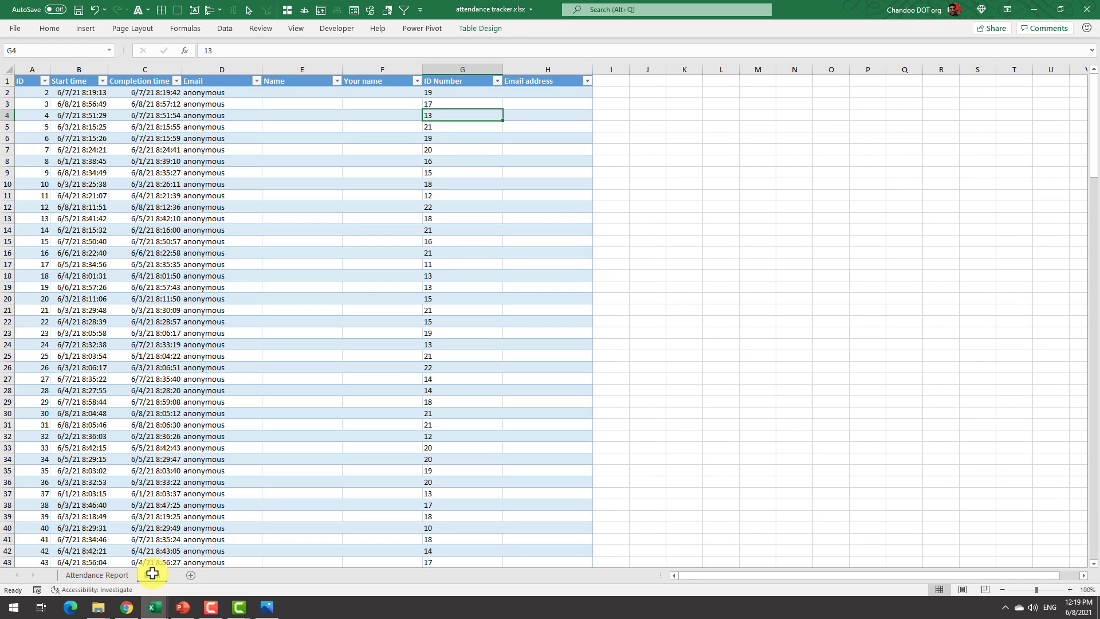
Create a PivotTable on a new sheet with Start time as columns, dated 1-Jun to 8-Jun
click(60, 184)
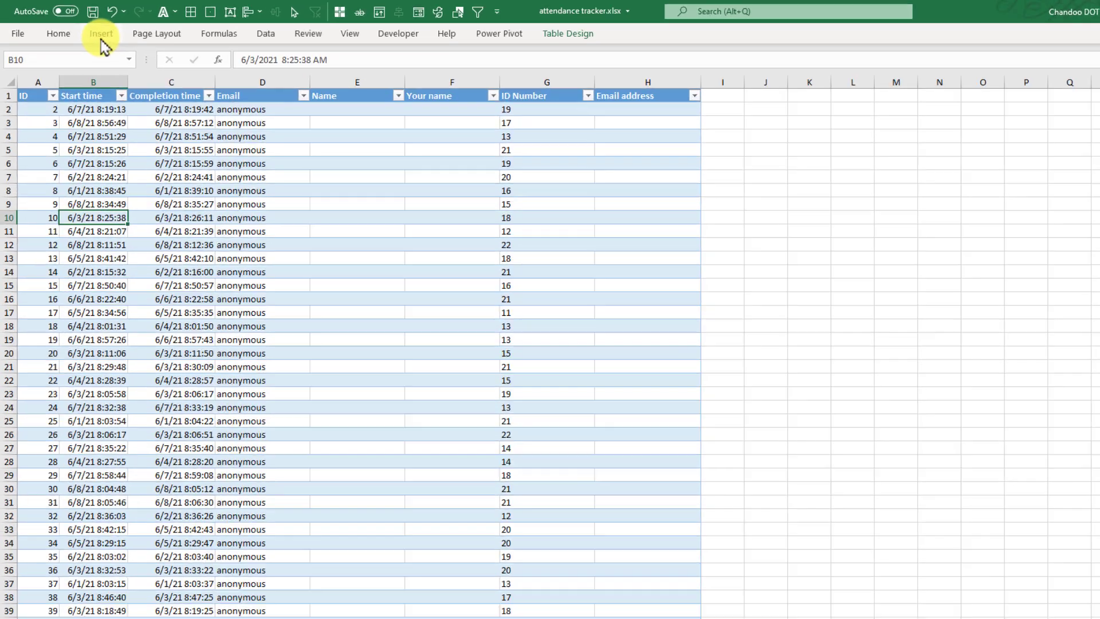
click(101, 36)
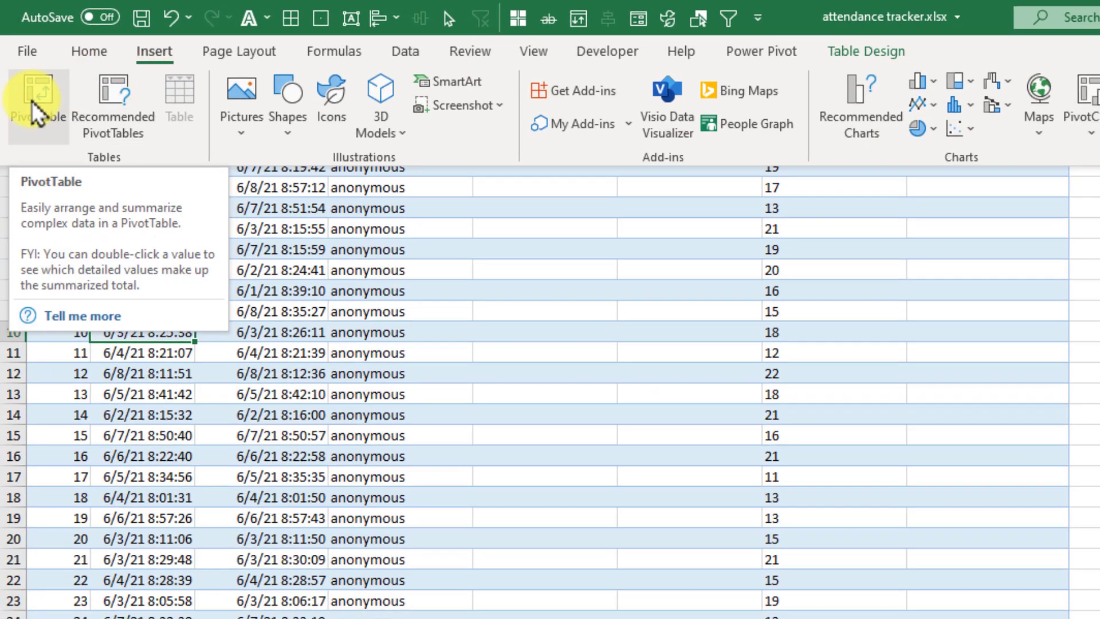
click(32, 101)
click(963, 373)
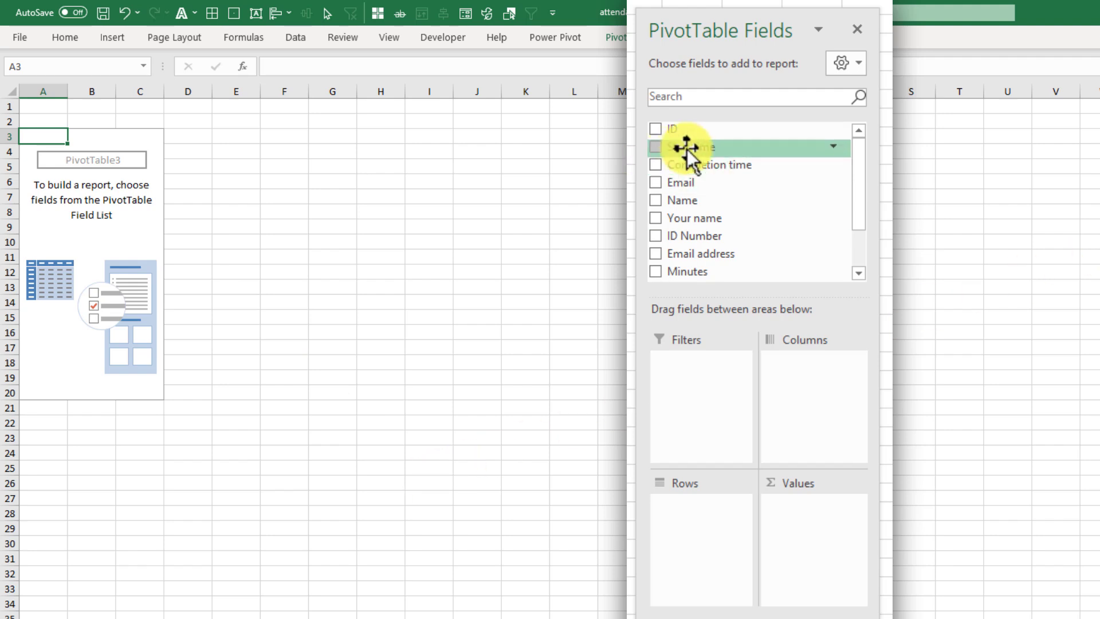
drag(687, 149, 804, 404)
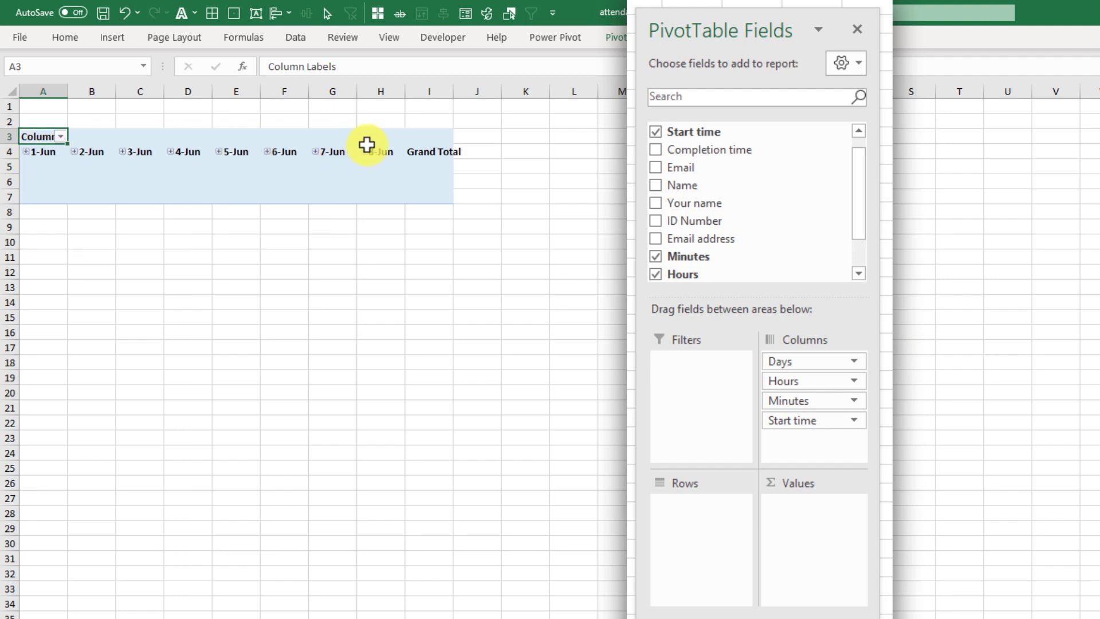
right_click(146, 151)
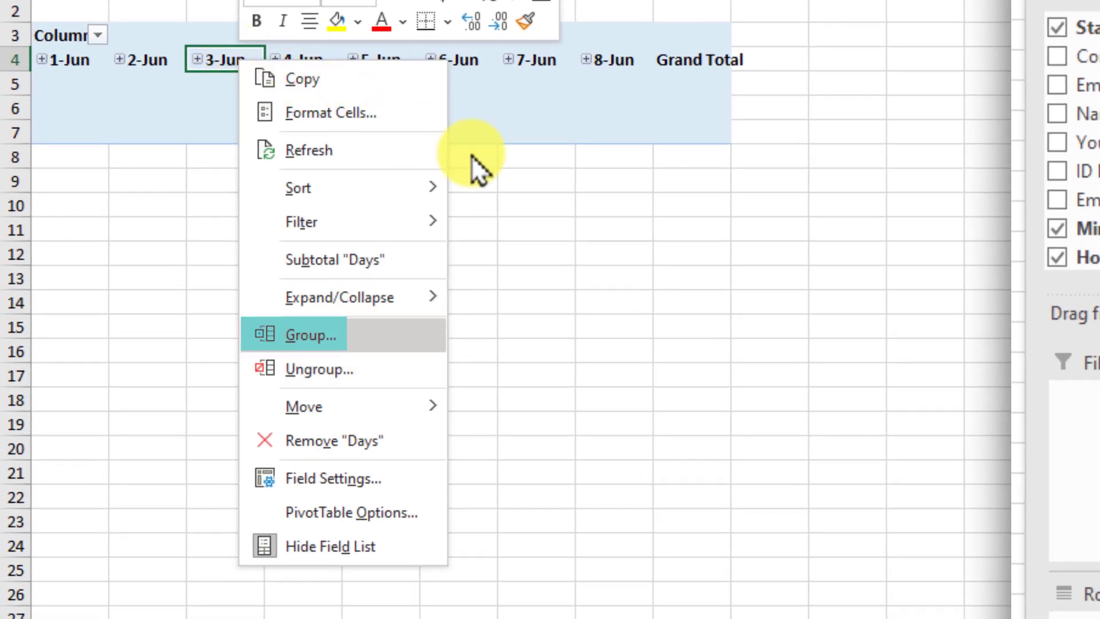
key(Escape)
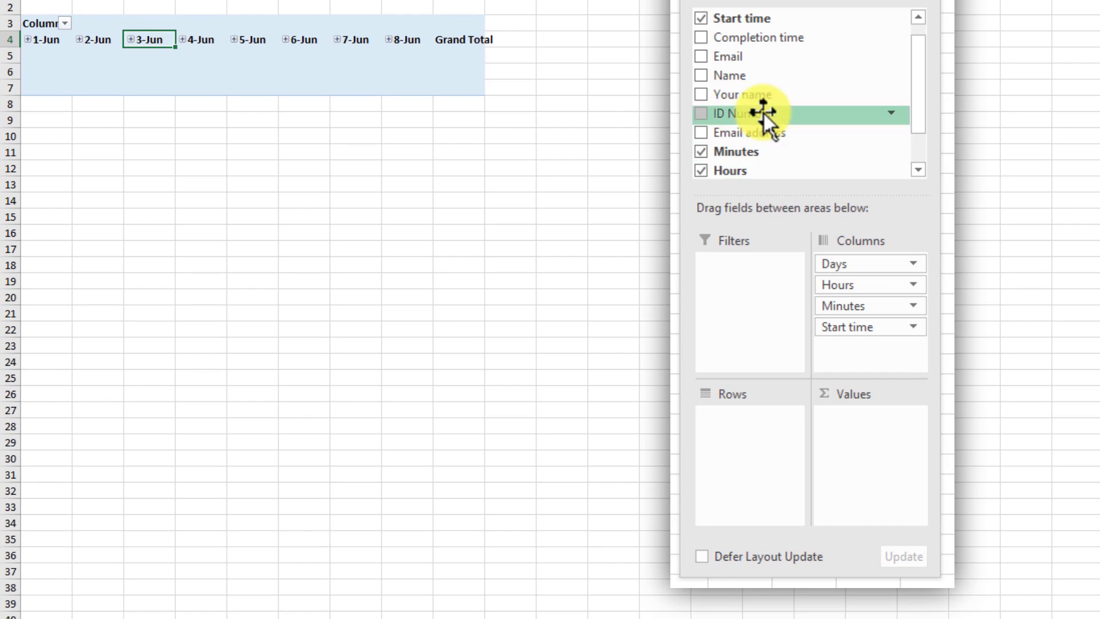
drag(764, 111, 761, 463)
click(42, 104)
click(43, 120)
click(49, 181)
click(95, 105)
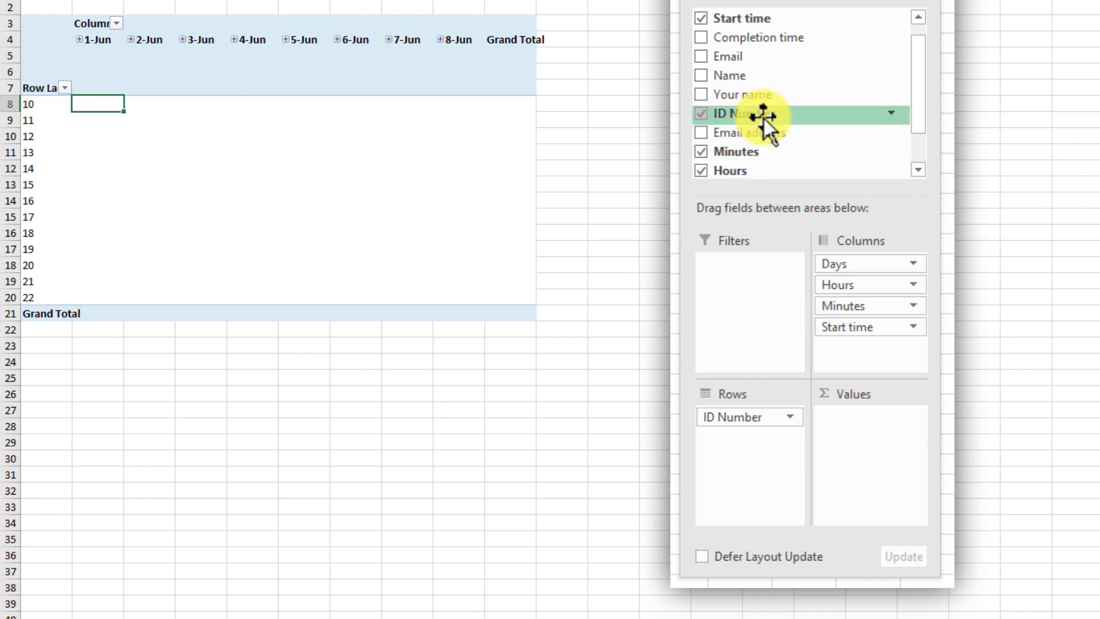
drag(763, 117, 874, 451)
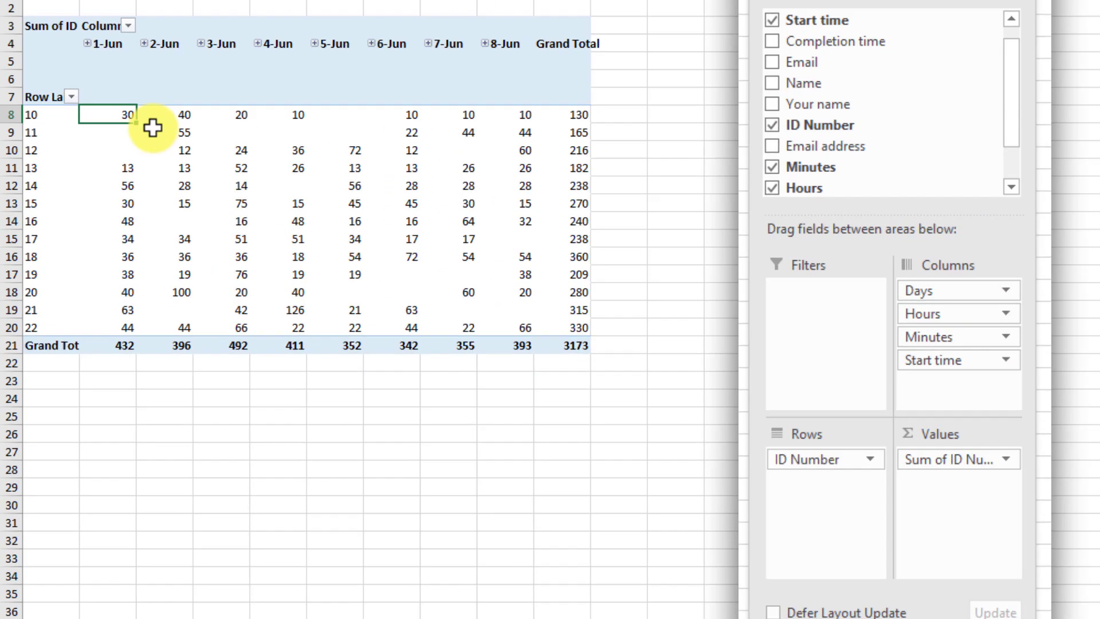
right_click(88, 101)
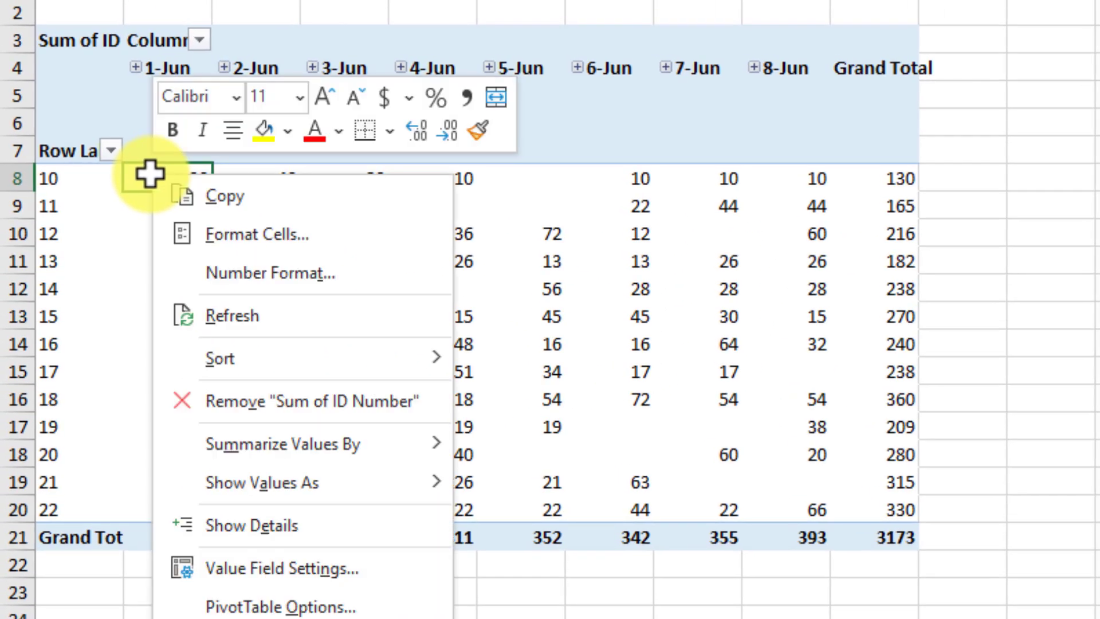
click(367, 456)
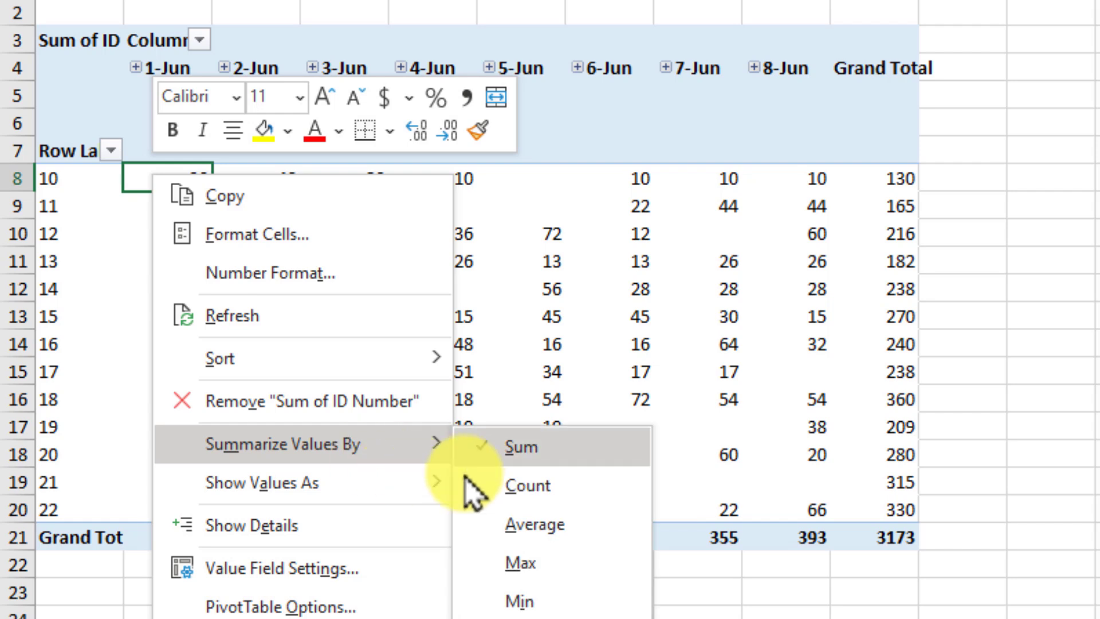
click(565, 492)
click(1092, 453)
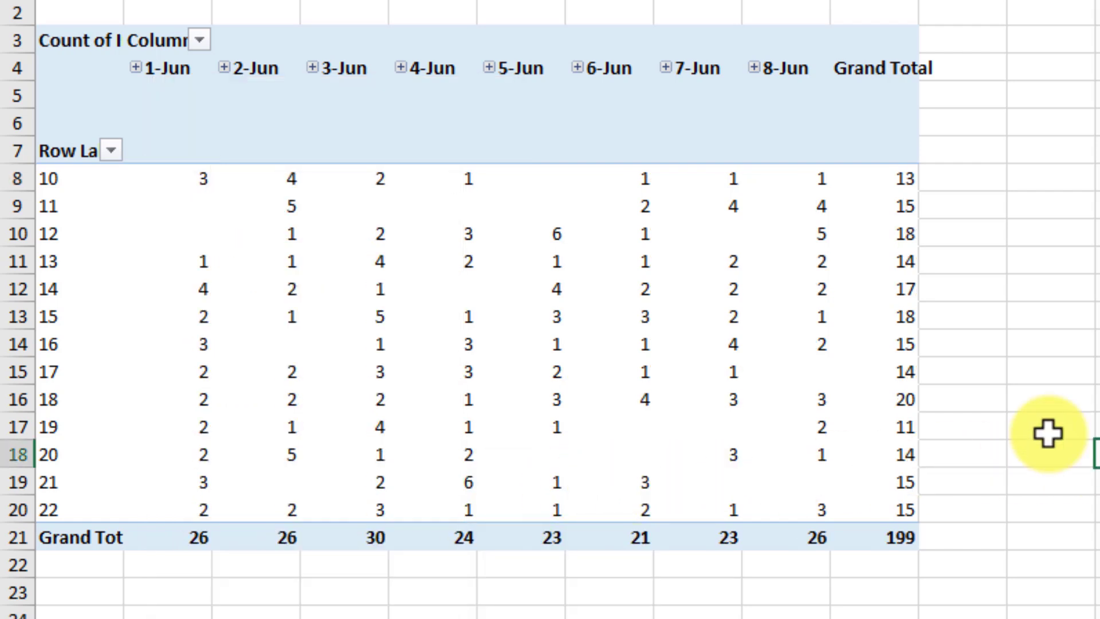
drag(161, 173, 797, 503)
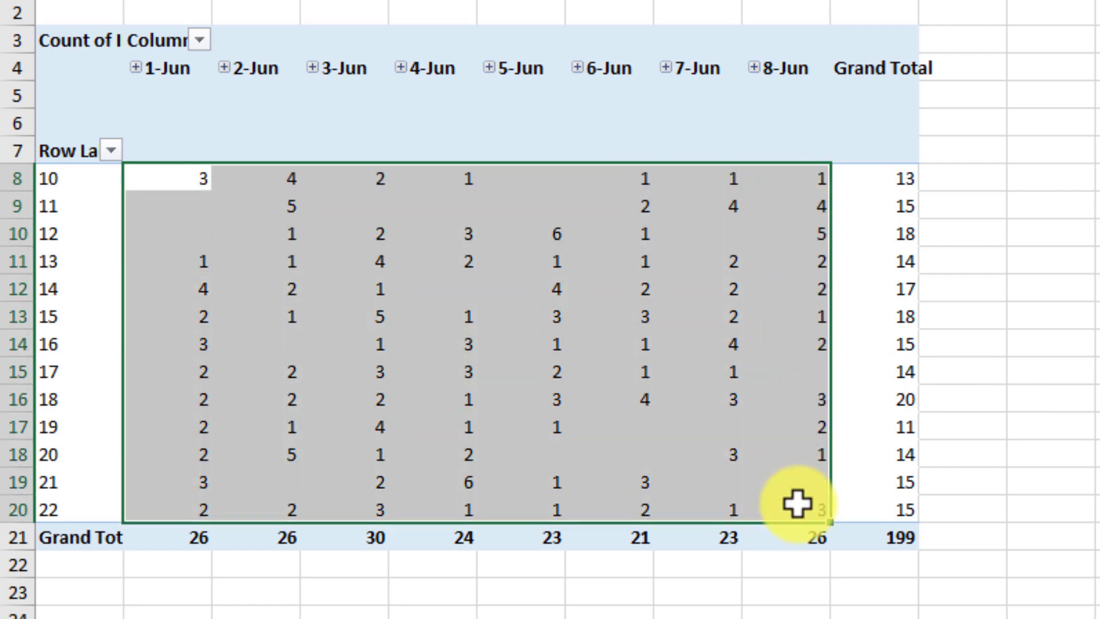
click(164, 208)
click(378, 204)
click(450, 204)
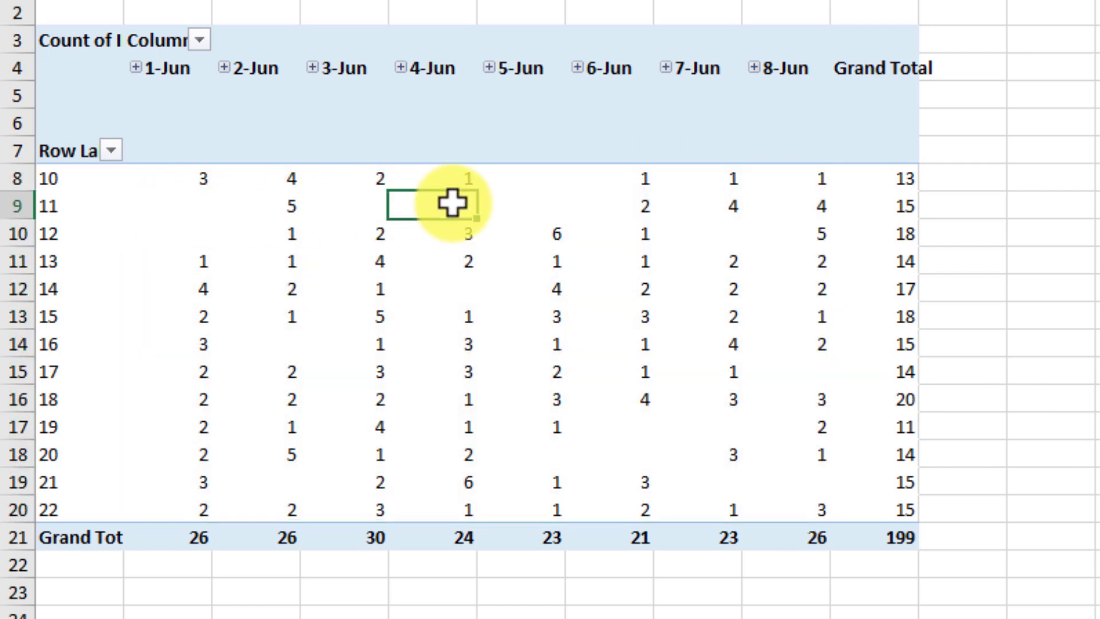
click(532, 204)
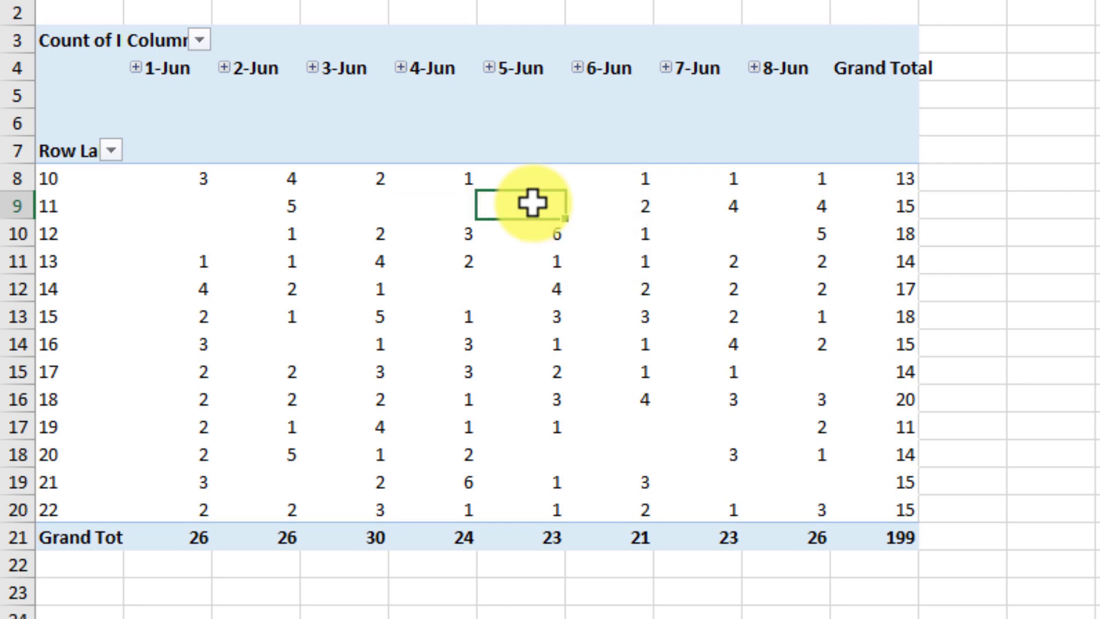
click(523, 175)
click(626, 436)
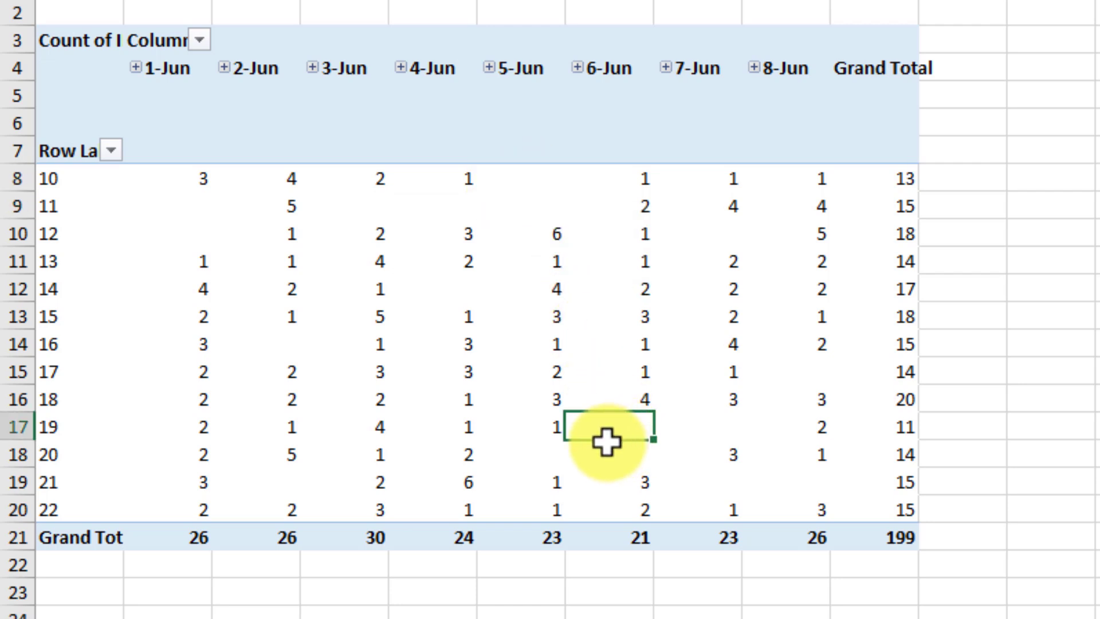
click(535, 455)
click(294, 478)
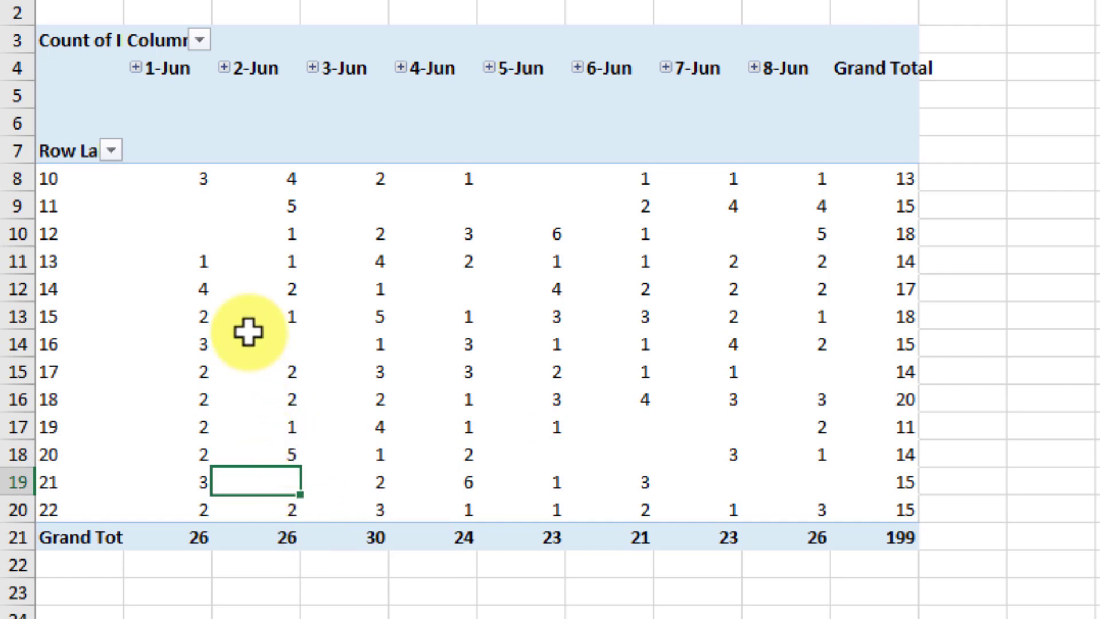
click(205, 211)
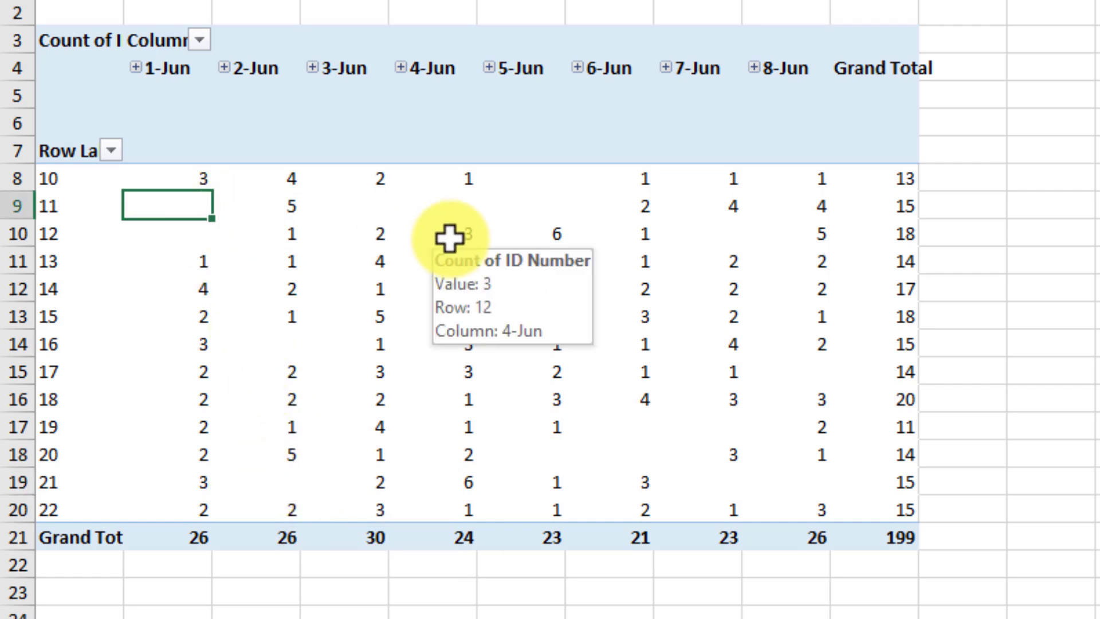
In PivotTable Options, enable 'For empty cells show' with the value 0
right_click(190, 203)
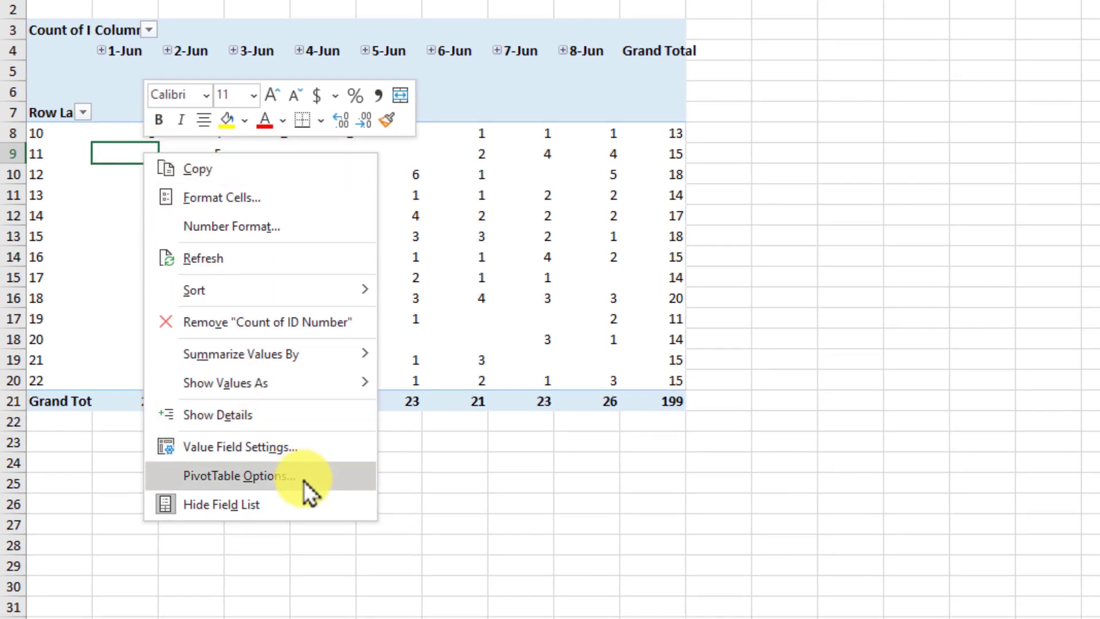
click(303, 477)
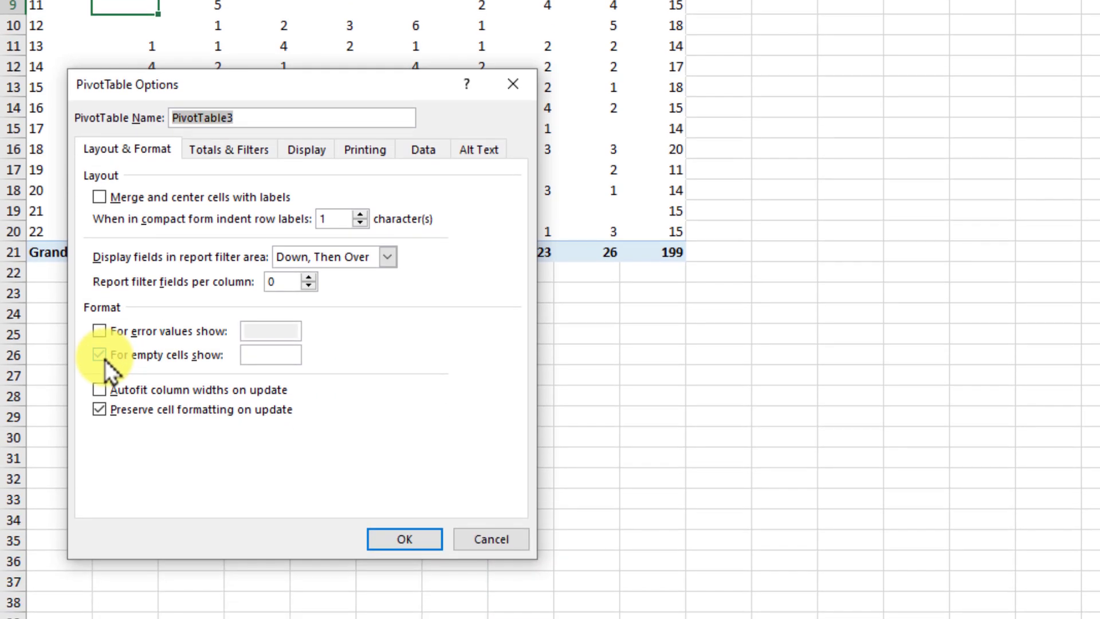
click(104, 359)
click(270, 351)
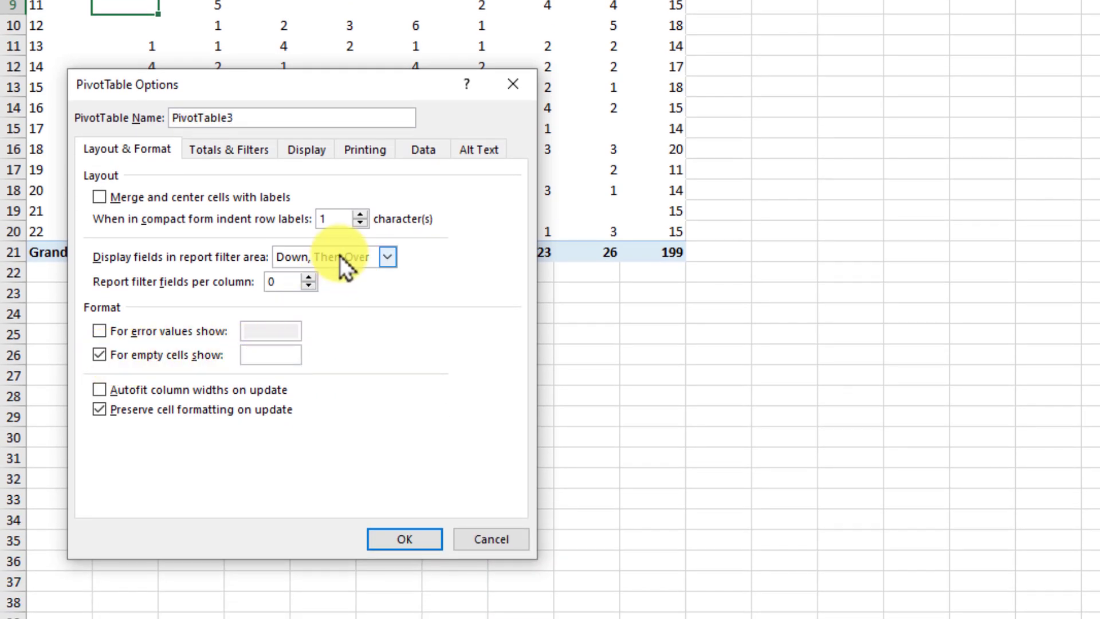
text(0)
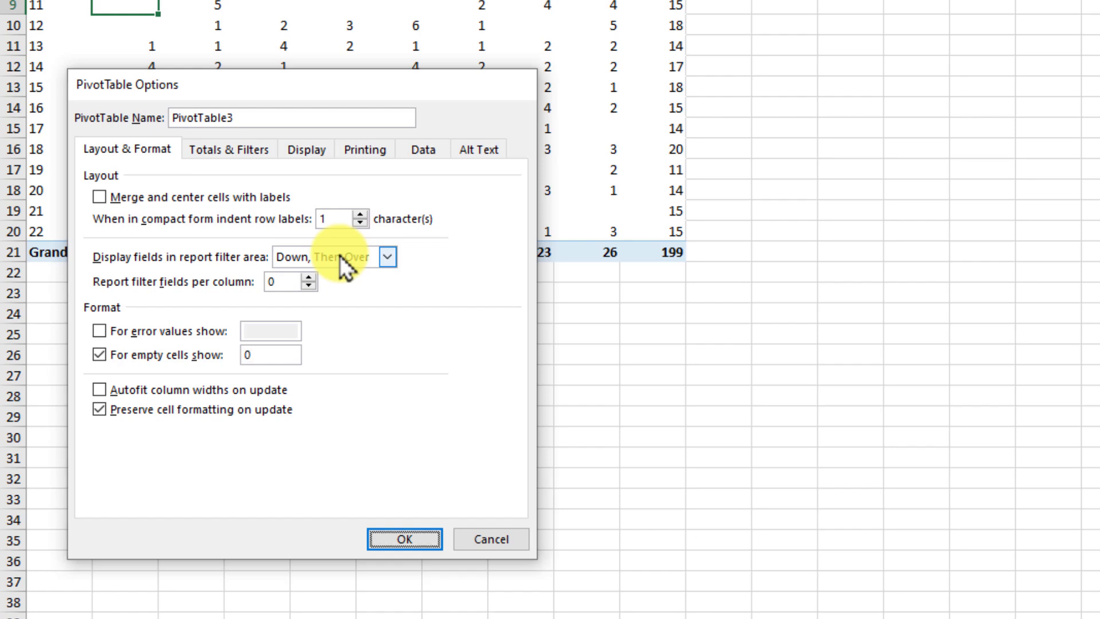
key(Return)
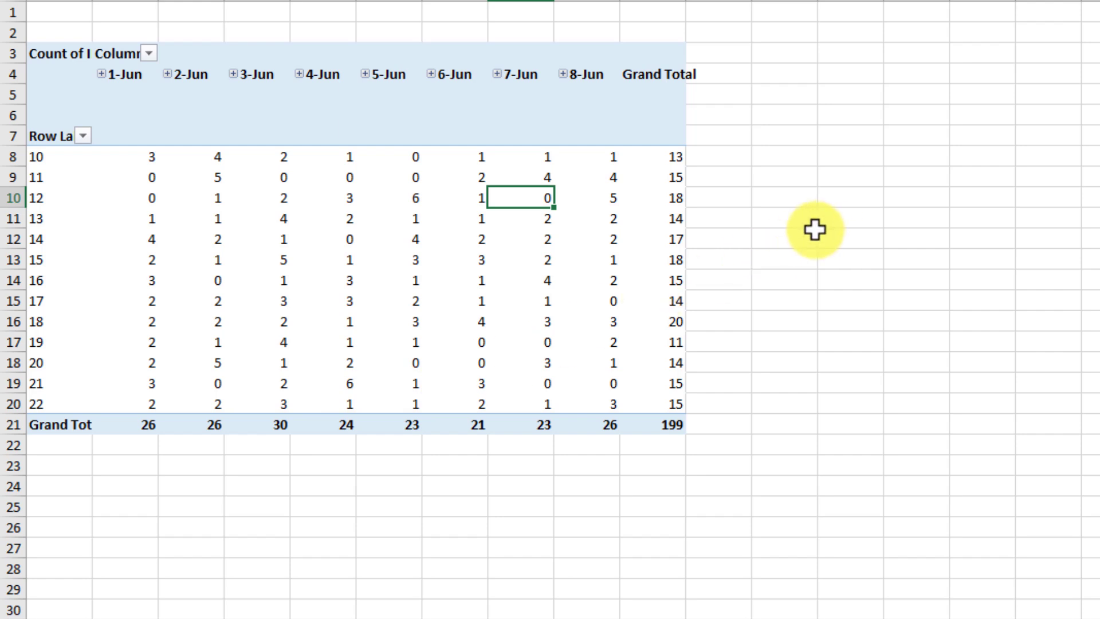
mouse_move(579, 258)
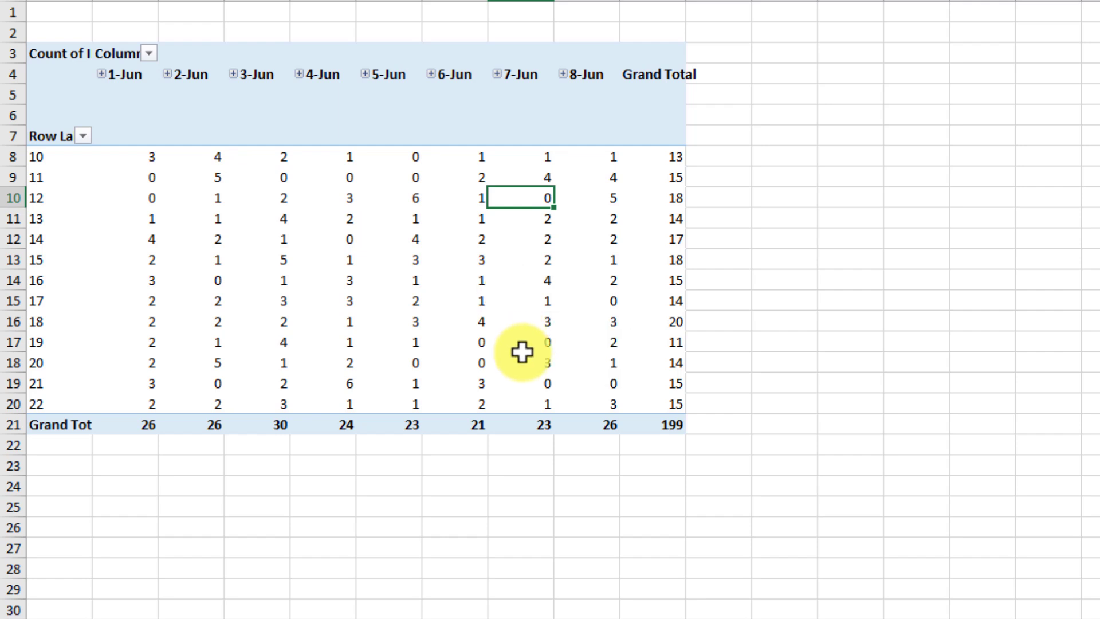
mouse_move(522, 352)
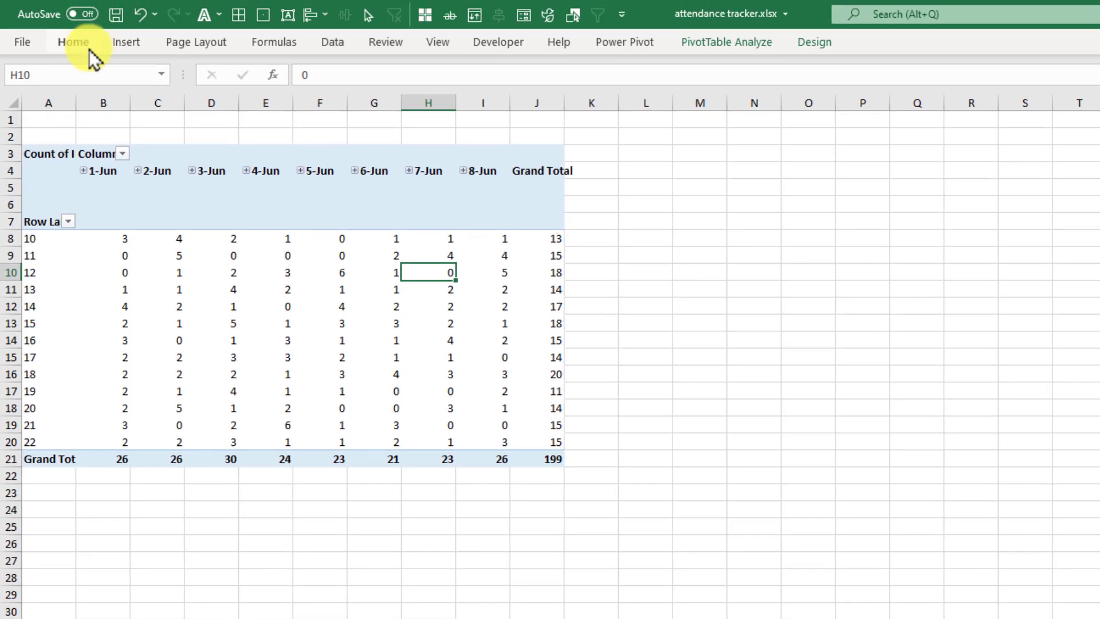
Apply the Green-White-Red conditional formatting colour scale to the pivot table counts
click(80, 44)
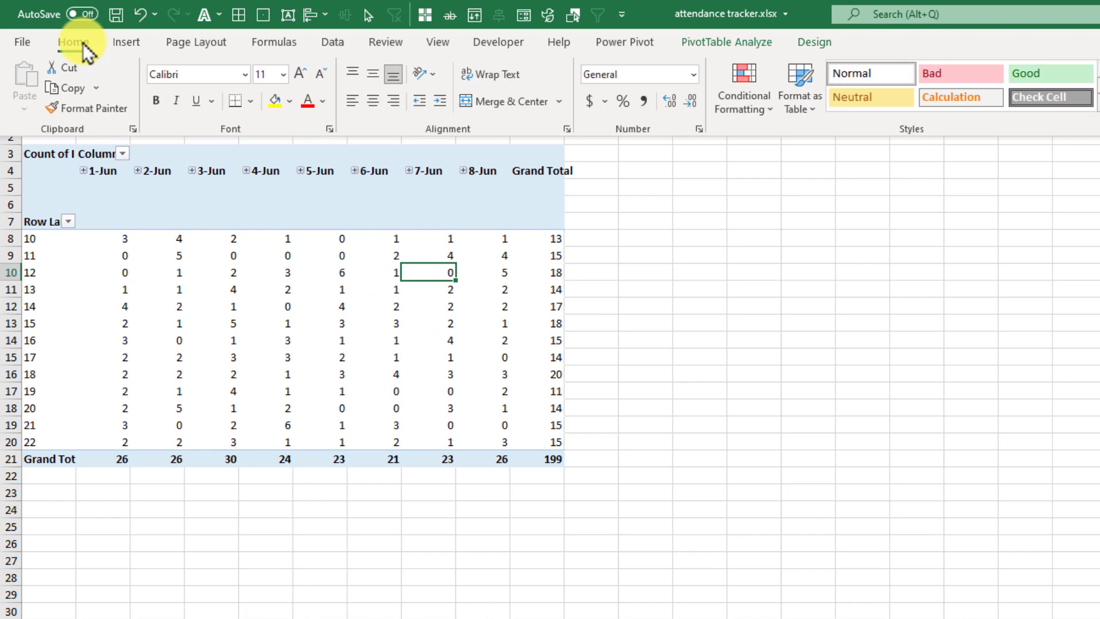
click(765, 112)
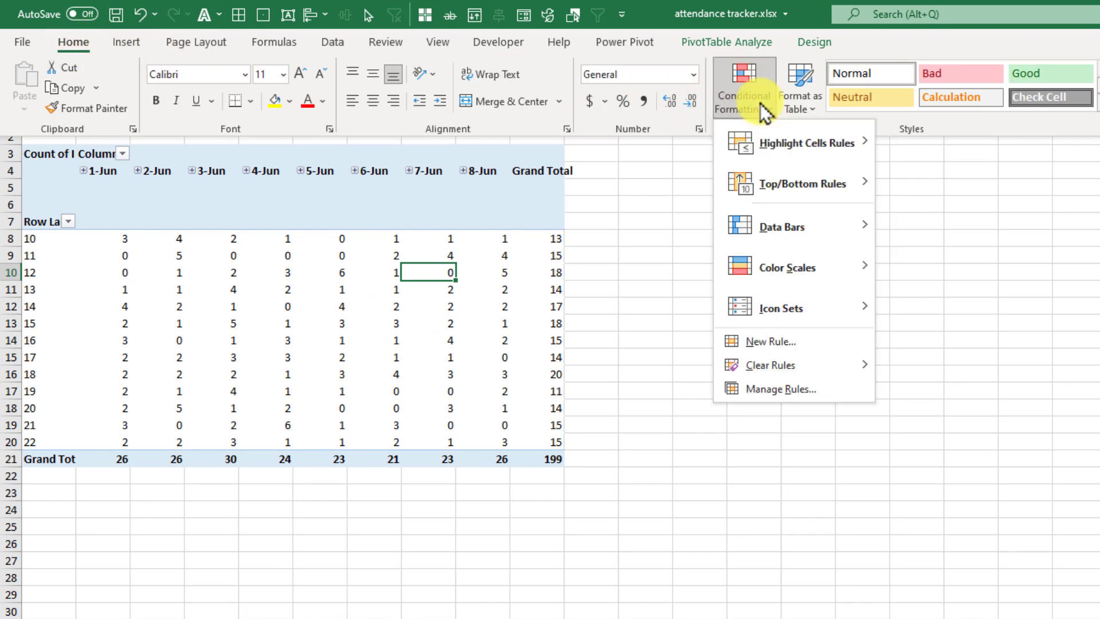
mouse_move(830, 282)
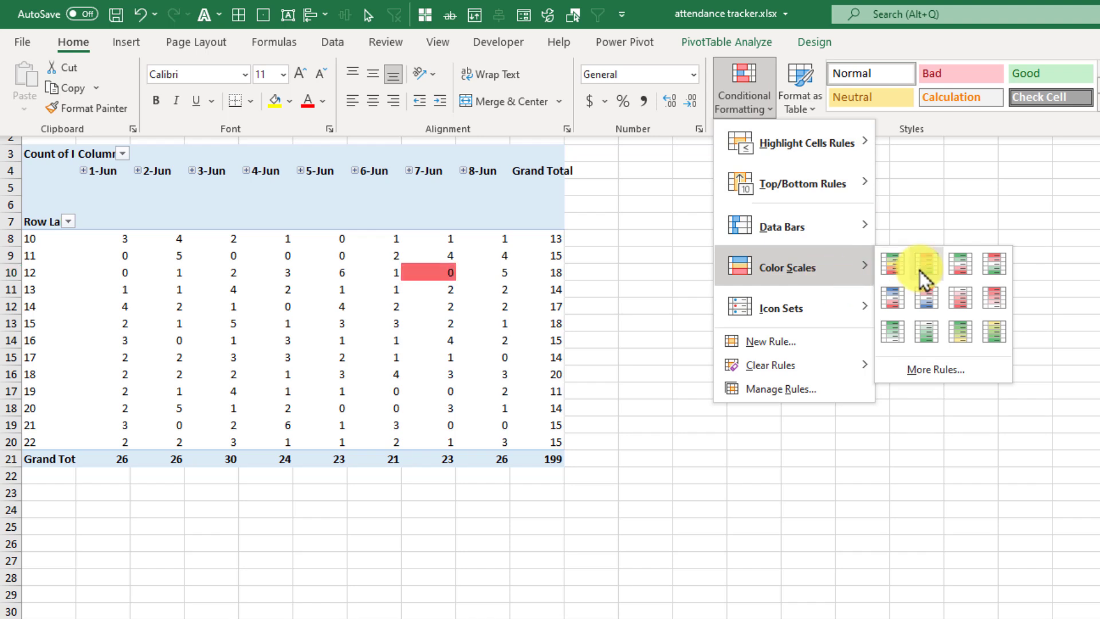
click(960, 265)
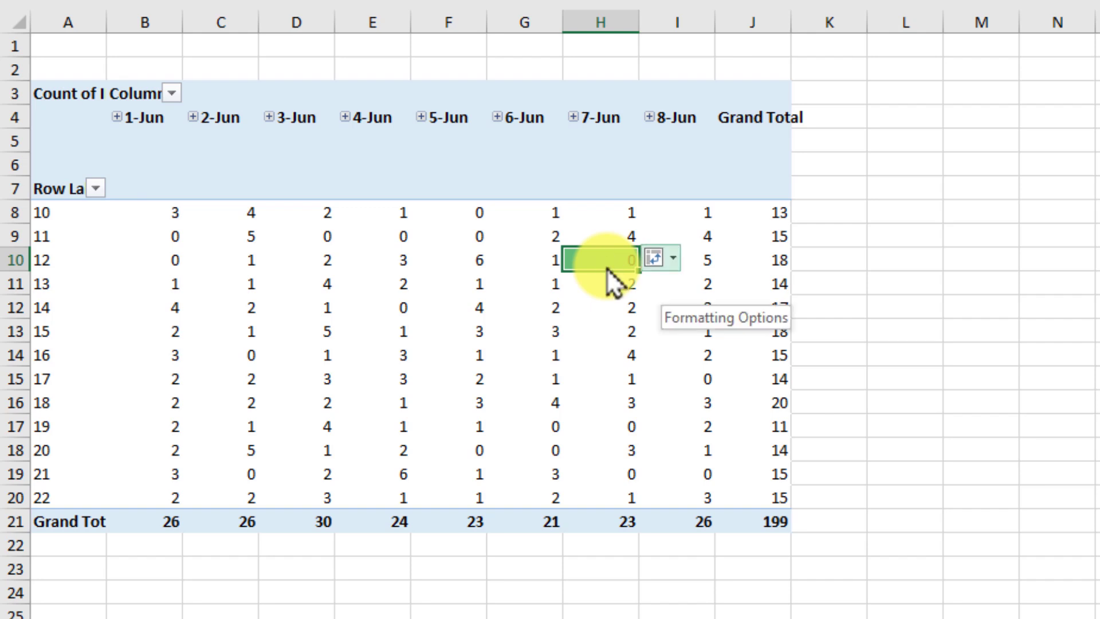
Extend the colour scale to all Count of ID Number values and check the 5-Jun and 1-Jun shading
click(672, 265)
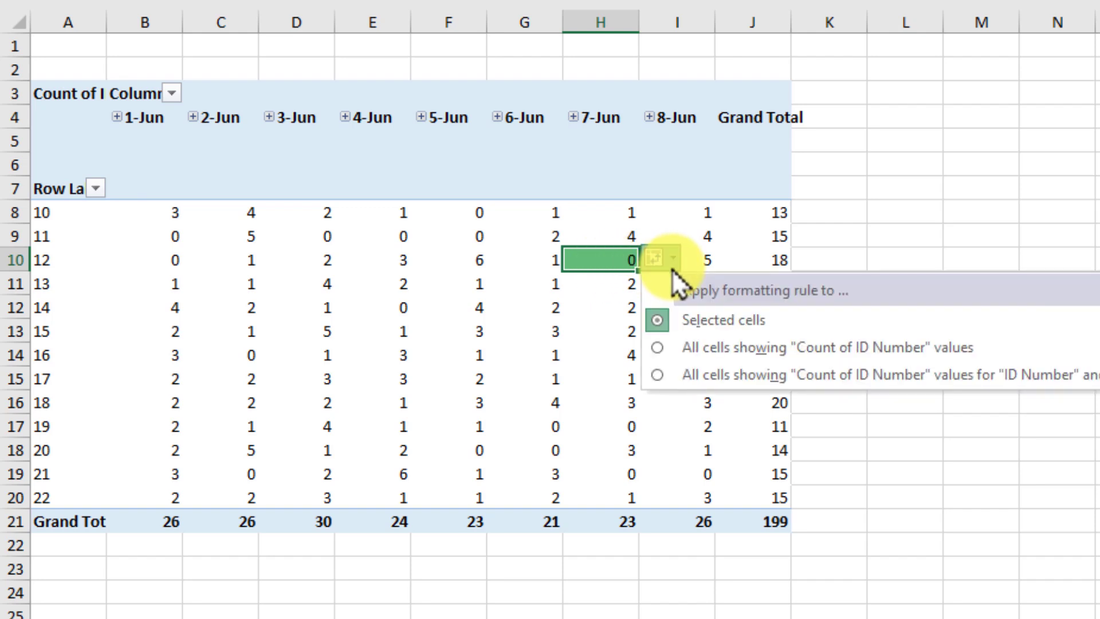
click(662, 374)
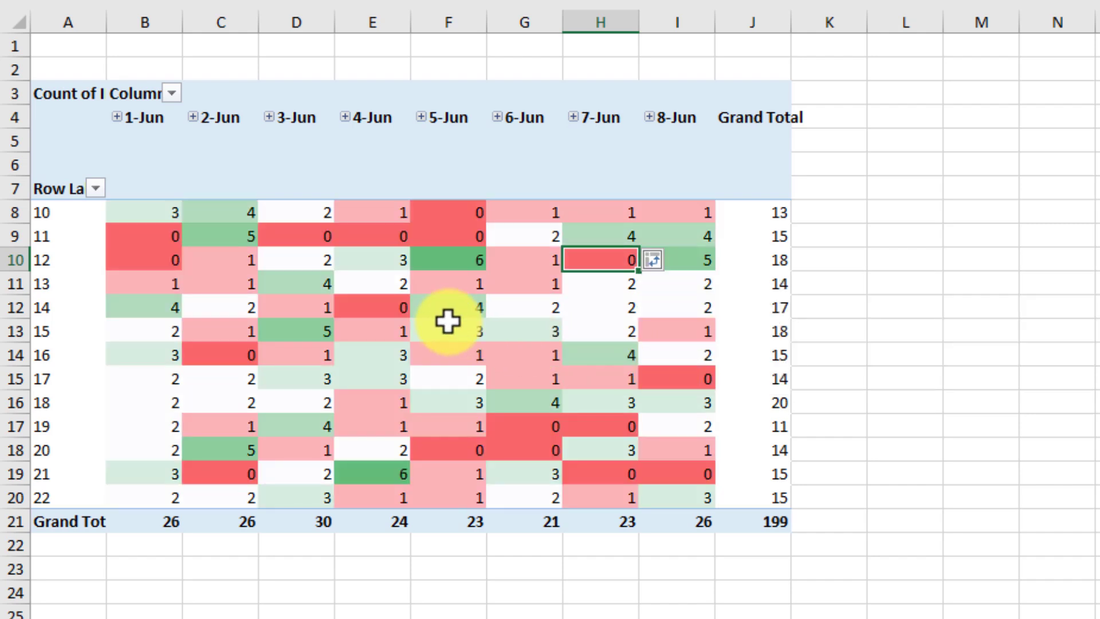
click(423, 234)
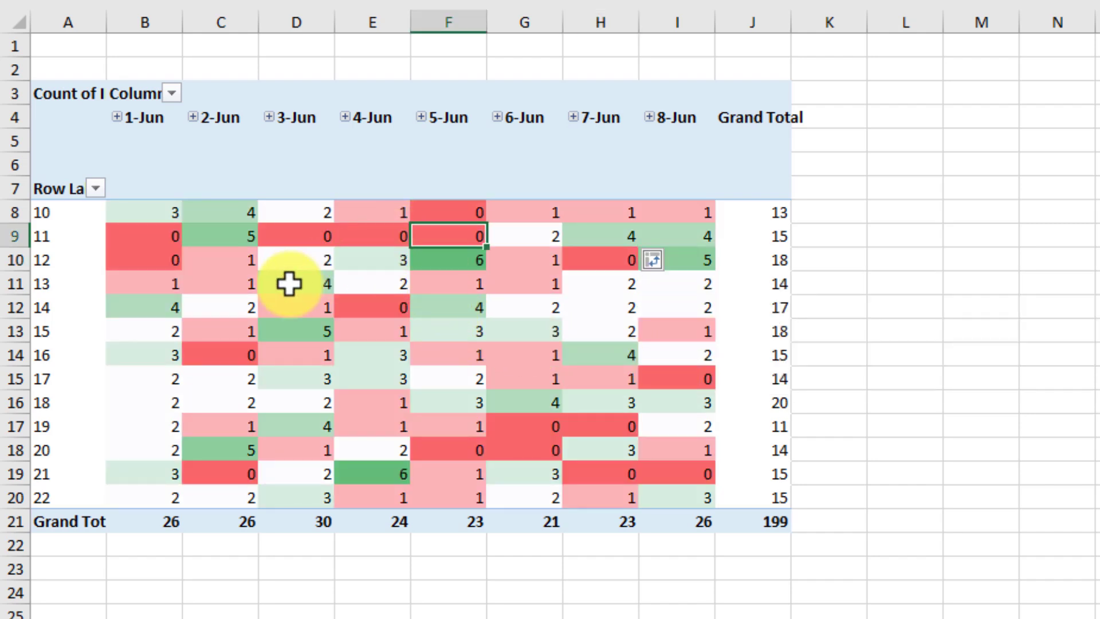
click(129, 348)
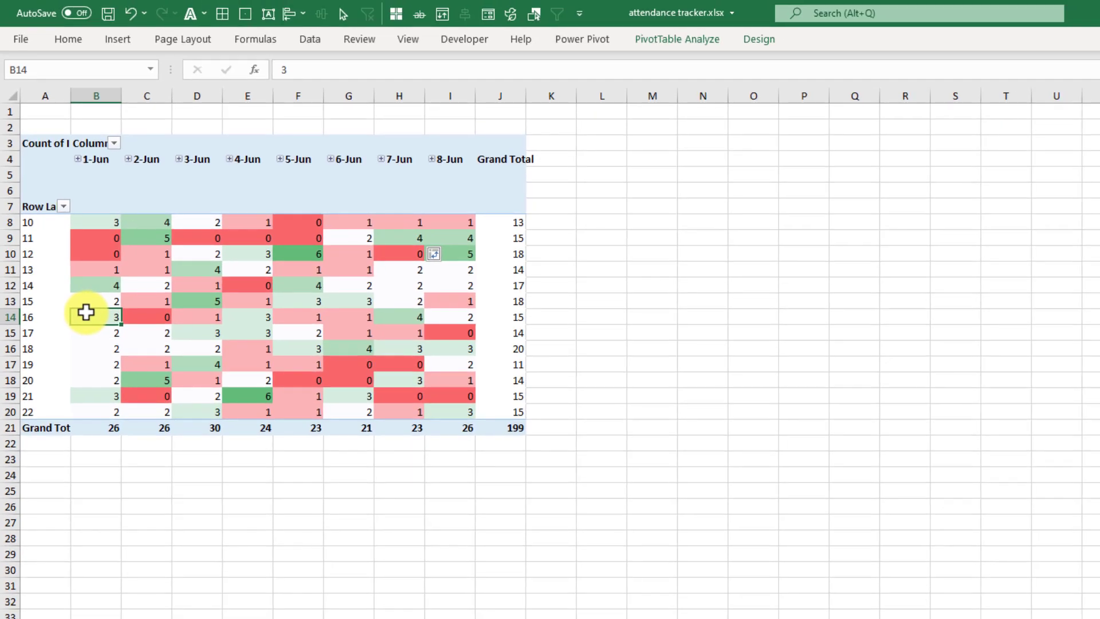
Turn Grand Totals off for rows and columns and set Do Not Show Subtotals
click(765, 39)
click(75, 89)
click(59, 125)
click(23, 93)
click(86, 133)
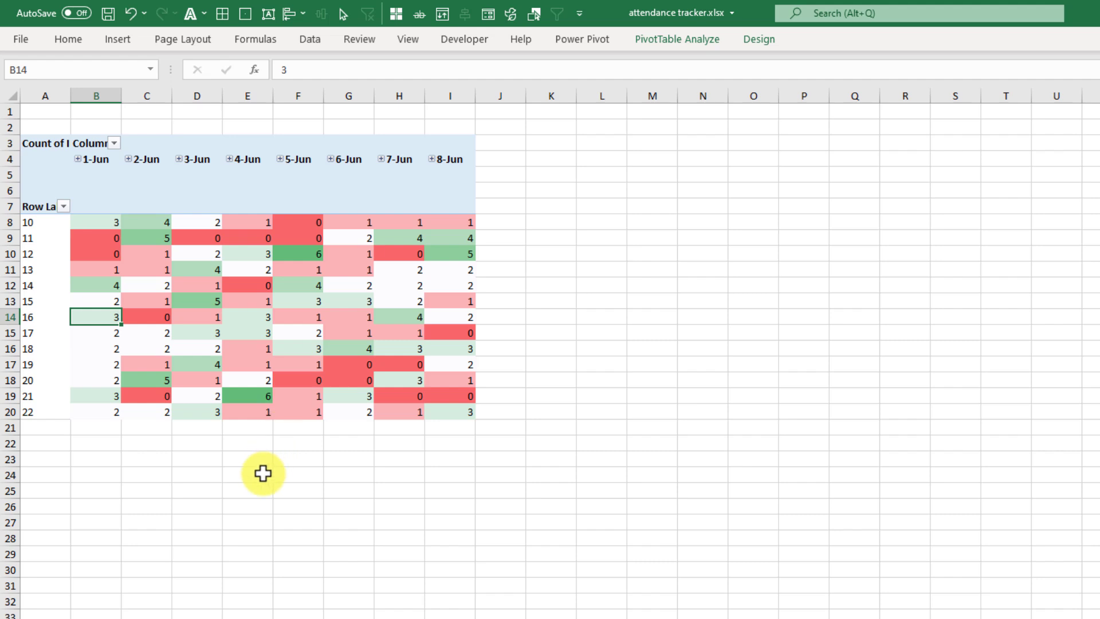
Select student 17's counts and inspect the zero counts in the 4-Jun column
drag(34, 334, 462, 334)
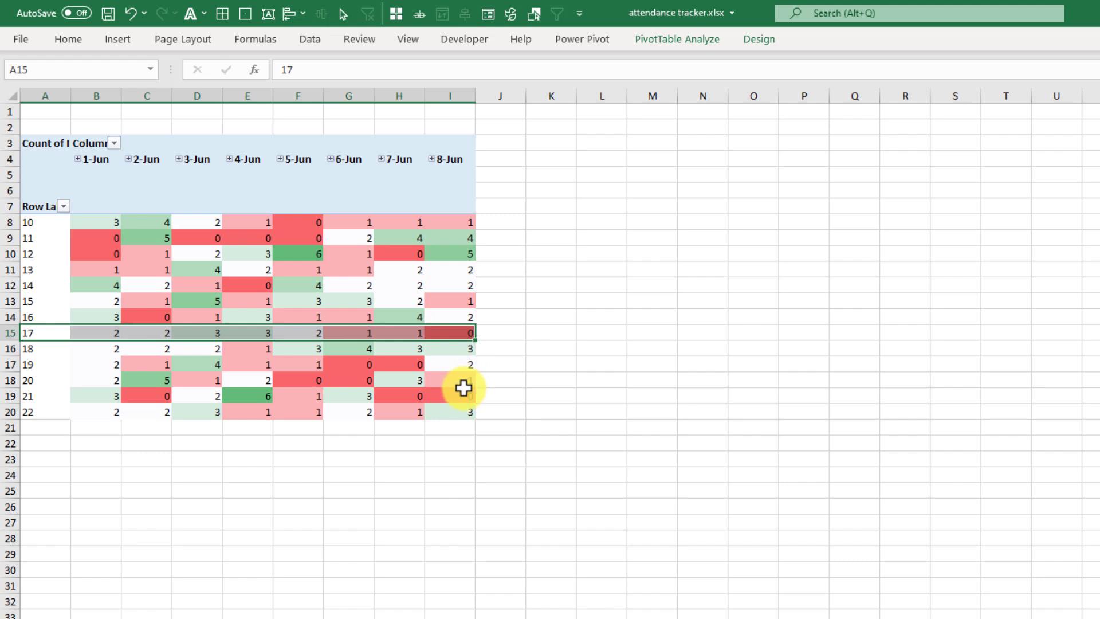
click(243, 284)
click(254, 240)
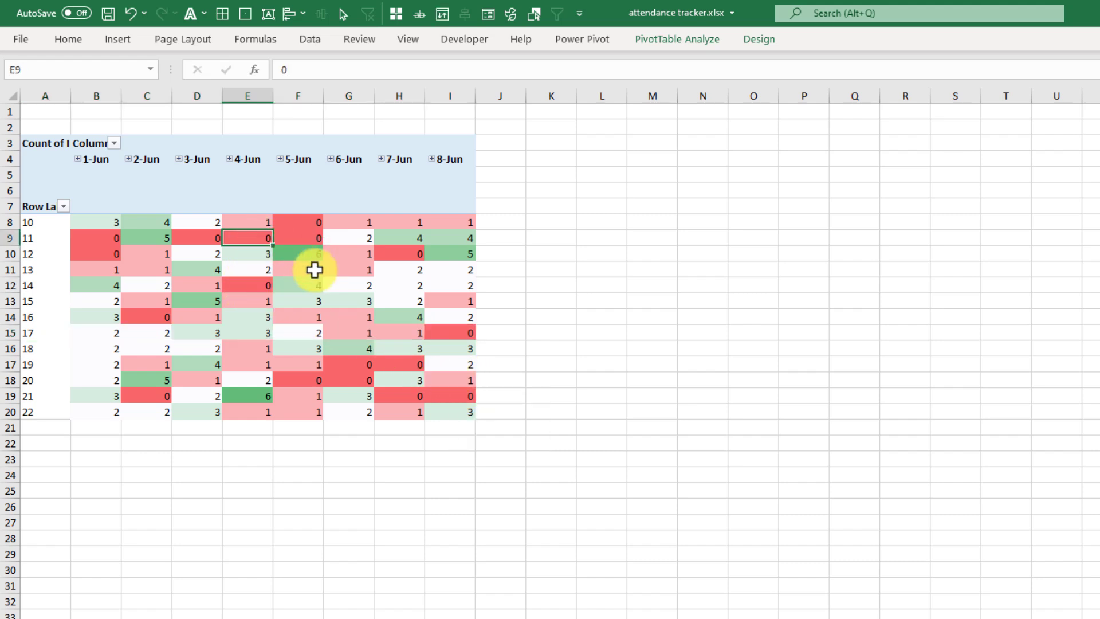